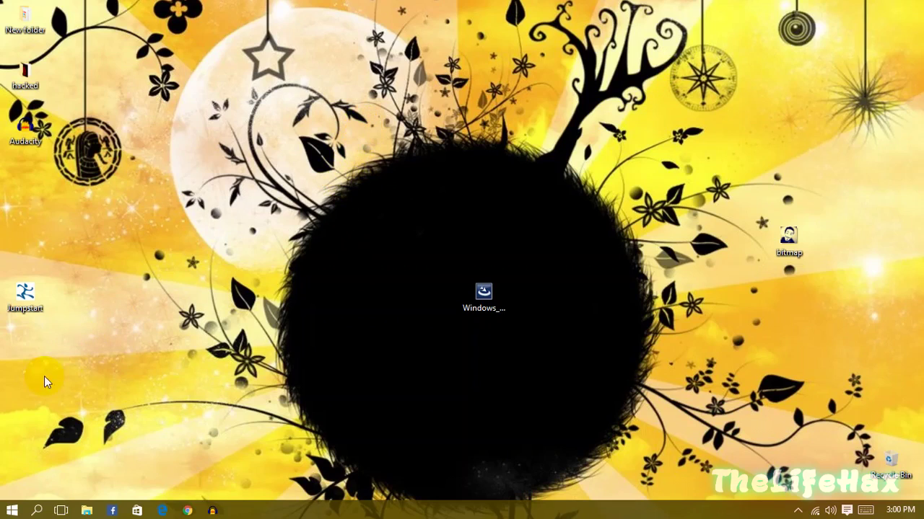
Step: Open the computer's System information from This PC's context menu
{"action": "left_click", "coordinate": [11, 511]}
{"action": "left_click", "coordinate": [254, 125]}
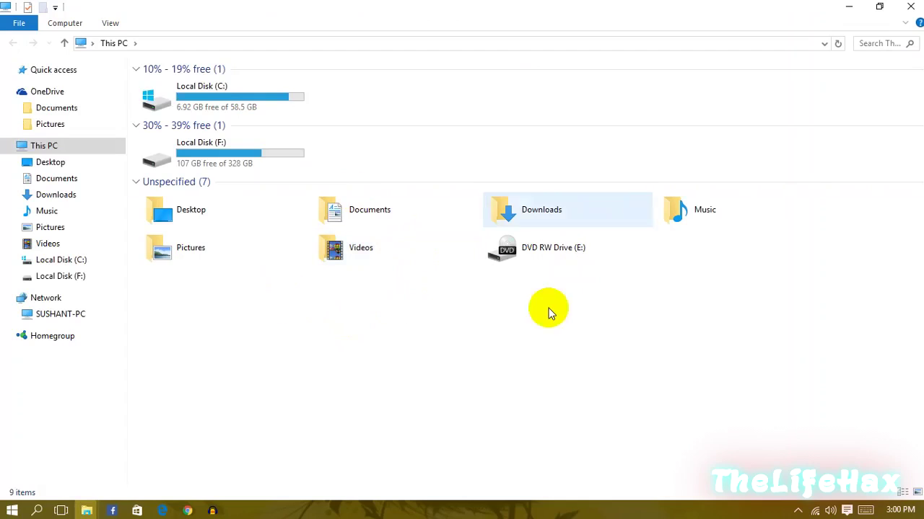
{"action": "right_click", "coordinate": [454, 342]}
{"action": "left_click", "coordinate": [332, 472]}
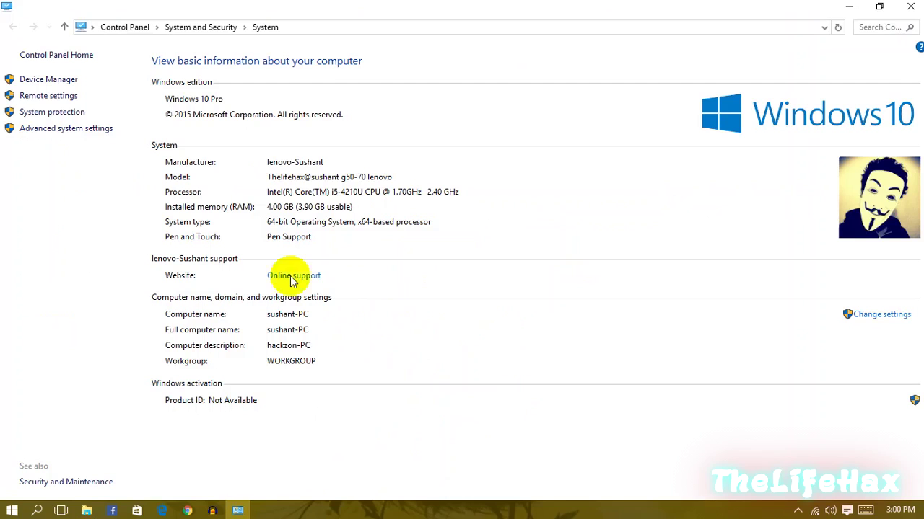
{"action": "left_click", "coordinate": [132, 163]}
{"action": "left_click", "coordinate": [910, 147]}
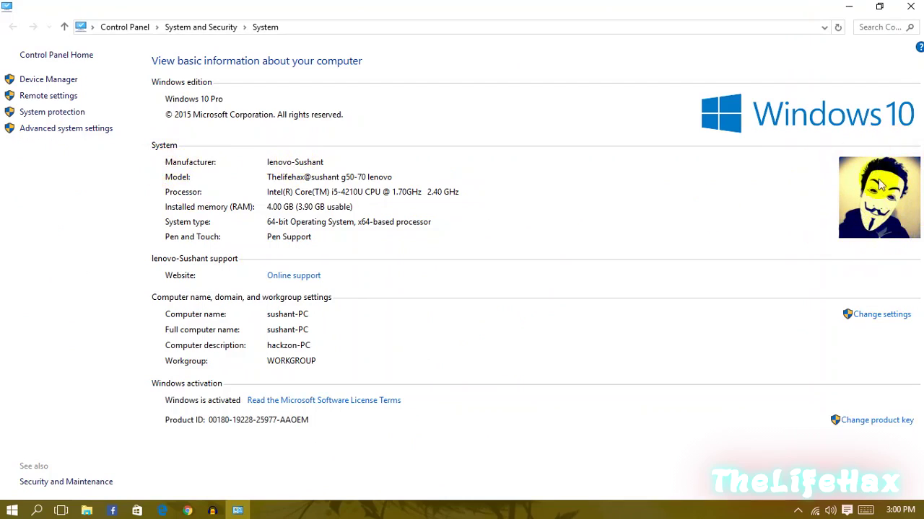
Step: Minimize System and This PC to reveal the desktop with the Windows Tweaker setup icon
{"action": "left_click", "coordinate": [848, 6]}
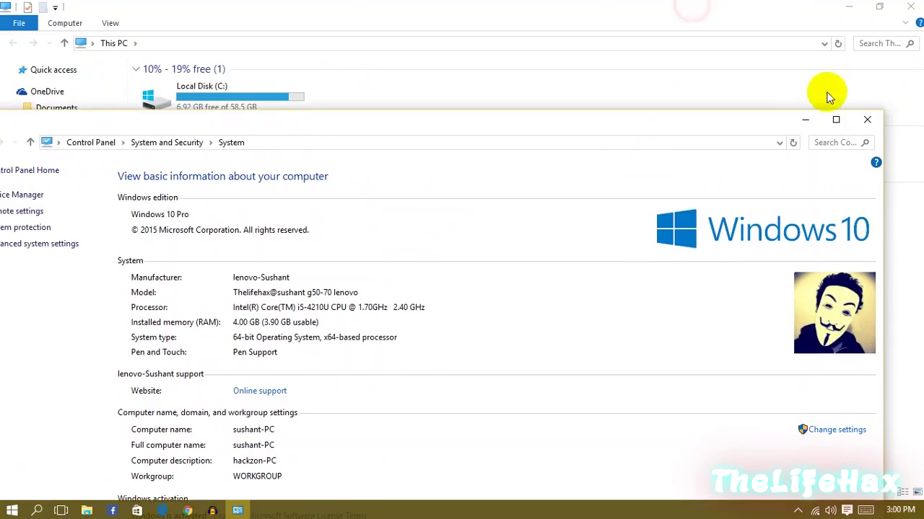
{"action": "left_click", "coordinate": [858, 7]}
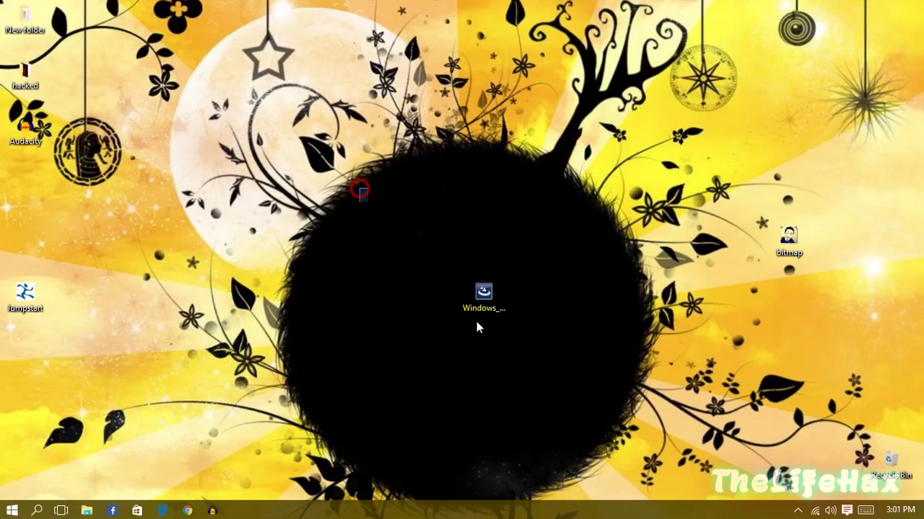
{"action": "left_click_drag", "start_coordinate": [477, 327], "coordinate": [563, 358]}
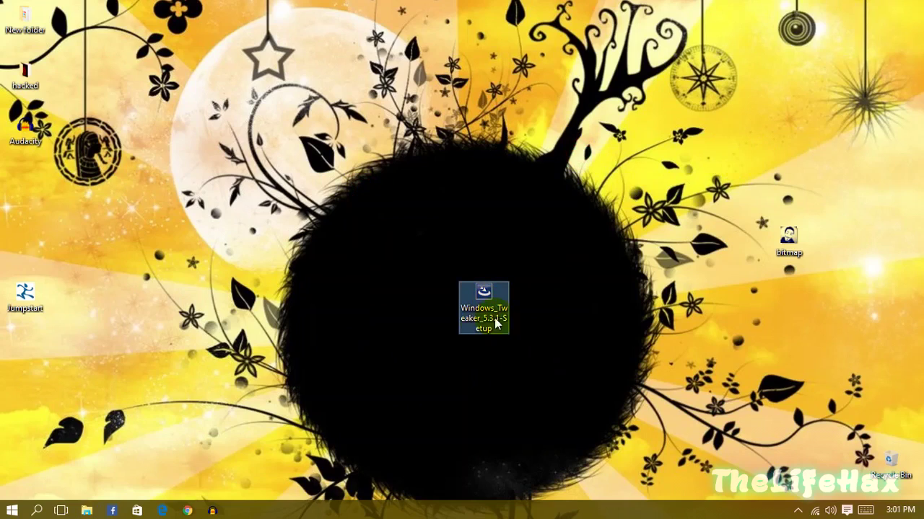
{"action": "left_click", "coordinate": [359, 251]}
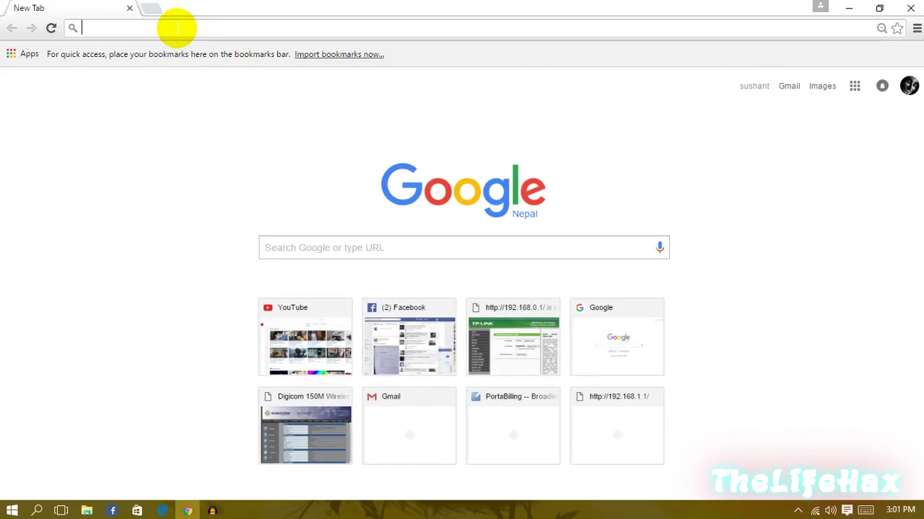
Step: Search 'windows tweaker' in Chrome and open the thewindowstweaker.com home page
{"action": "type", "text": "windows"}
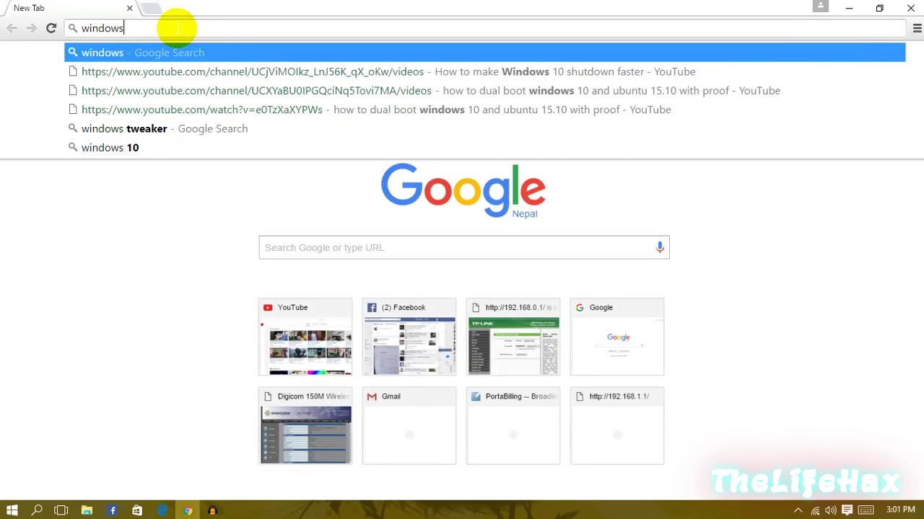
{"action": "key", "text": "Down"}
{"action": "key", "text": "Down"}
{"action": "key", "text": "Down"}
{"action": "key", "text": "Down"}
{"action": "key", "text": "Return"}
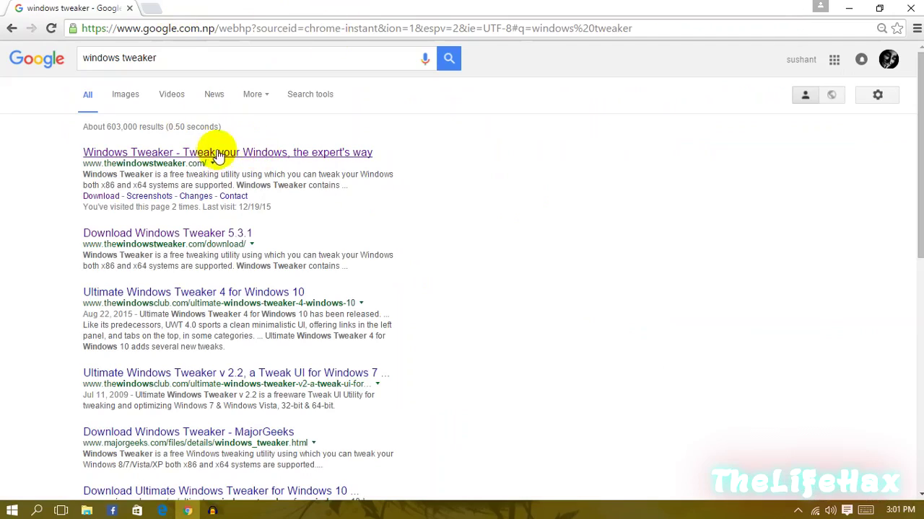
{"action": "left_click", "coordinate": [173, 154]}
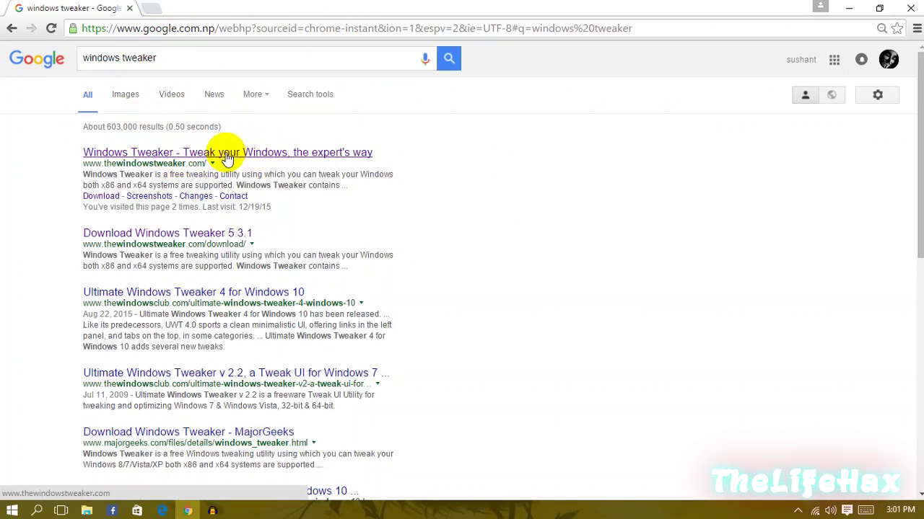
{"action": "left_click", "coordinate": [253, 157]}
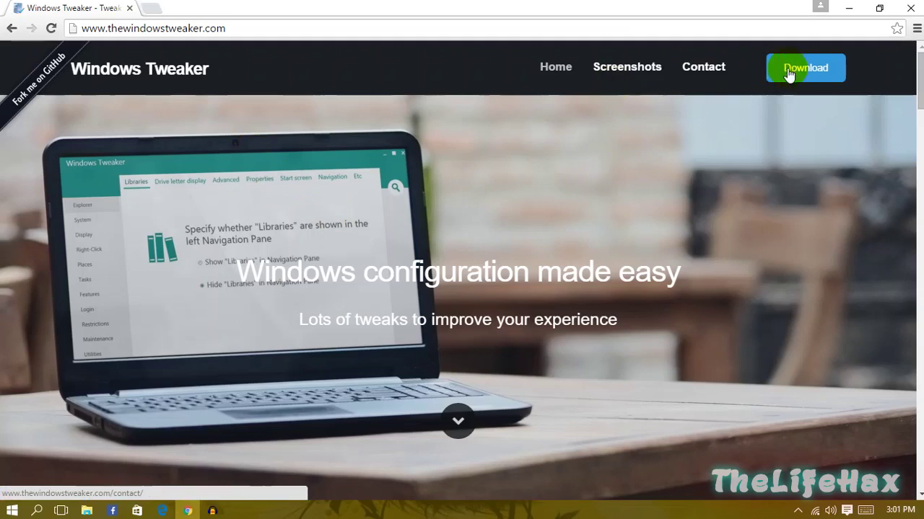
Step: Go to the 5.3.1 download page and request the Download Installer (2.45 MB)
{"action": "left_click", "coordinate": [816, 75]}
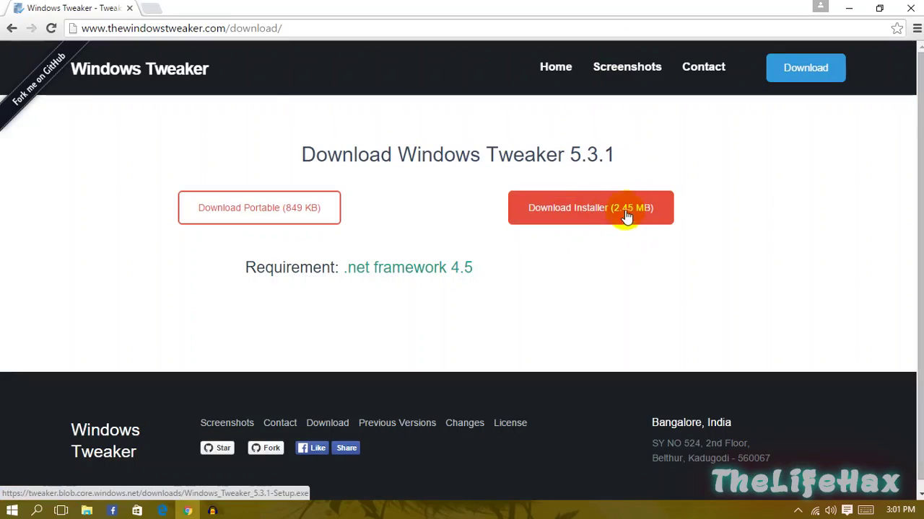
{"action": "left_click", "coordinate": [588, 217]}
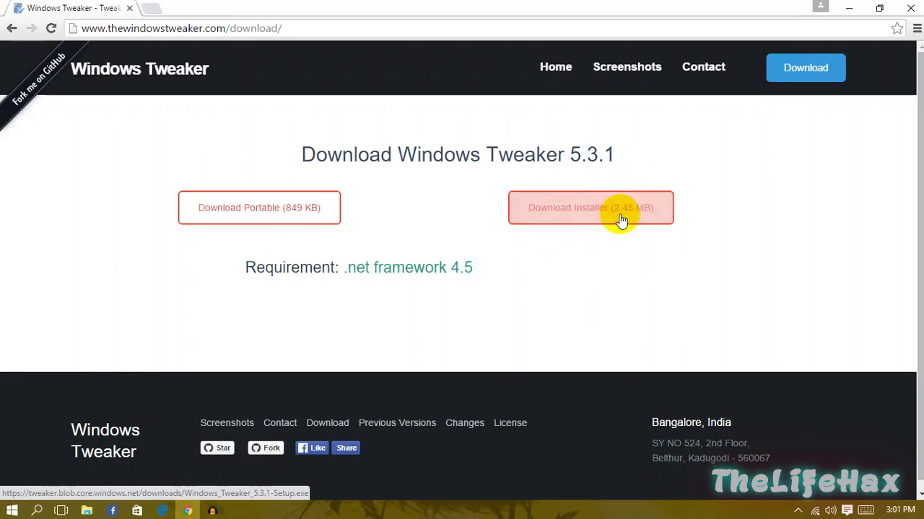
{"action": "left_click_drag", "start_coordinate": [489, 272], "coordinate": [352, 276]}
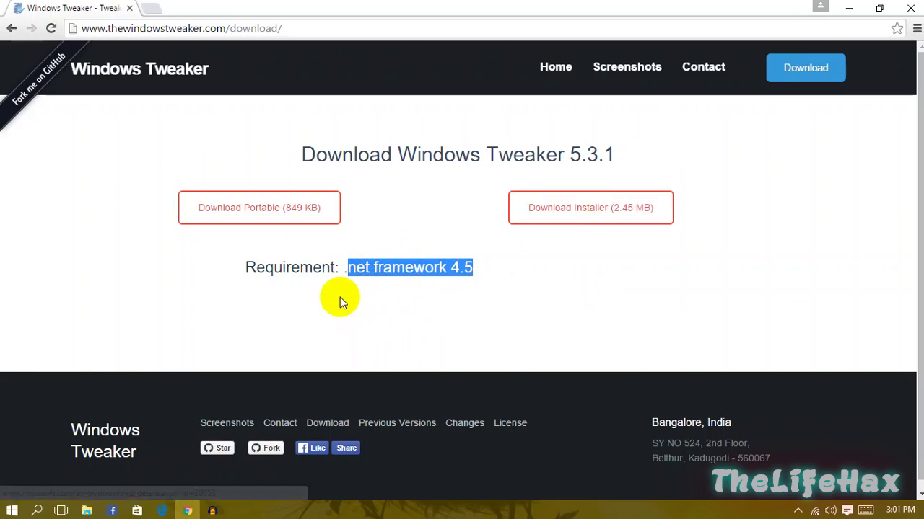
{"action": "left_click", "coordinate": [556, 320]}
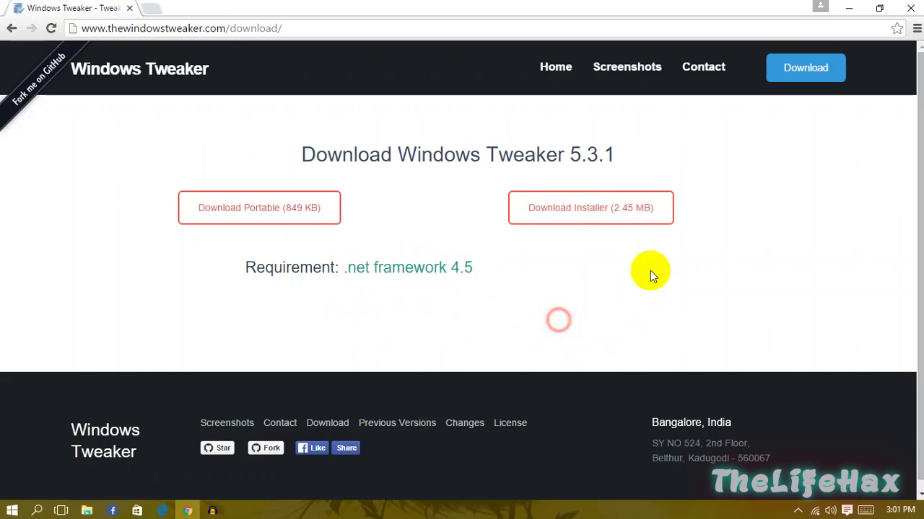
Step: Minimize Chrome and launch Windows Tweaker 5.3.1 from a Start search for 'windows'
{"action": "left_click", "coordinate": [849, 8]}
{"action": "left_click_drag", "start_coordinate": [417, 231], "coordinate": [570, 353]}
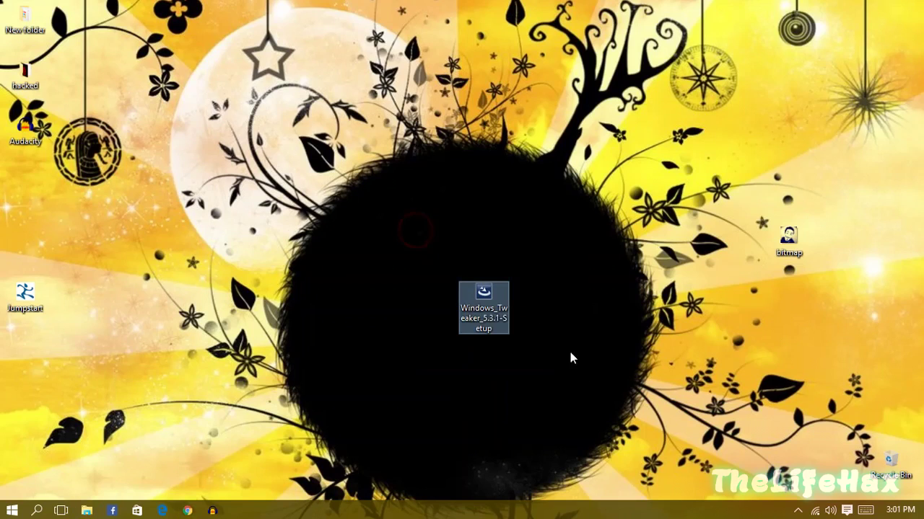
{"action": "key", "text": "super"}
{"action": "type", "text": "win"}
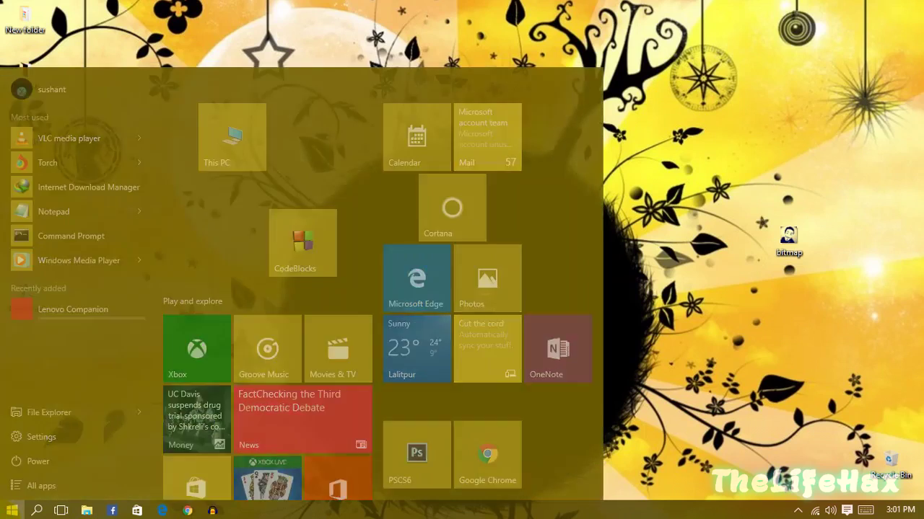
{"action": "type", "text": "dows"}
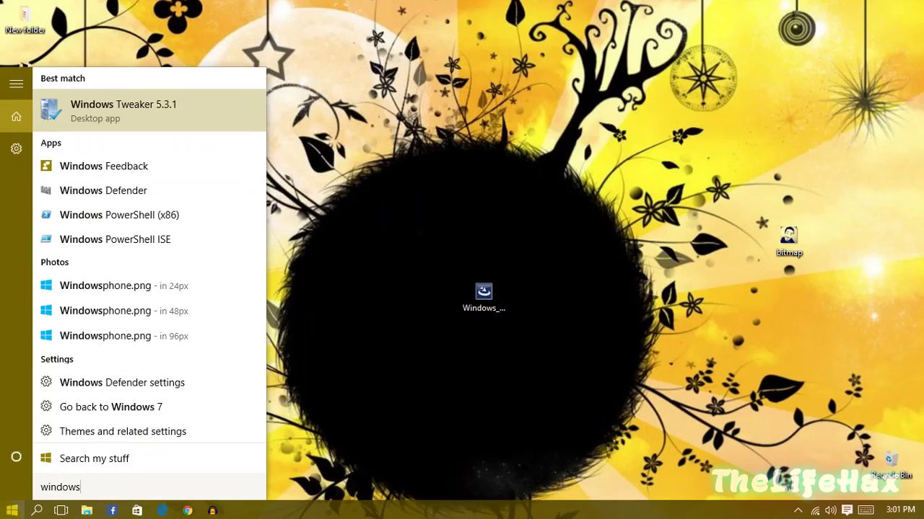
{"action": "key", "text": "Return"}
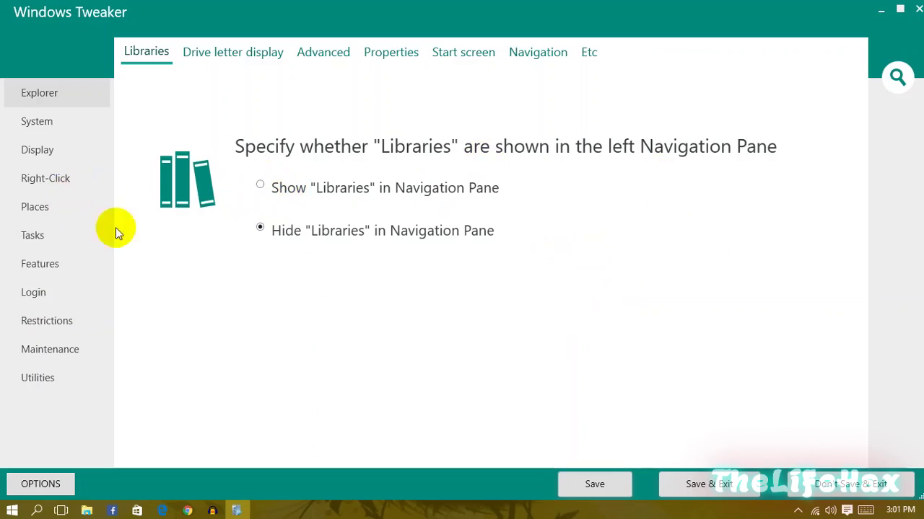
Step: Show the System tweaks' support information editor and select the manufacturer name
{"action": "left_click", "coordinate": [45, 122]}
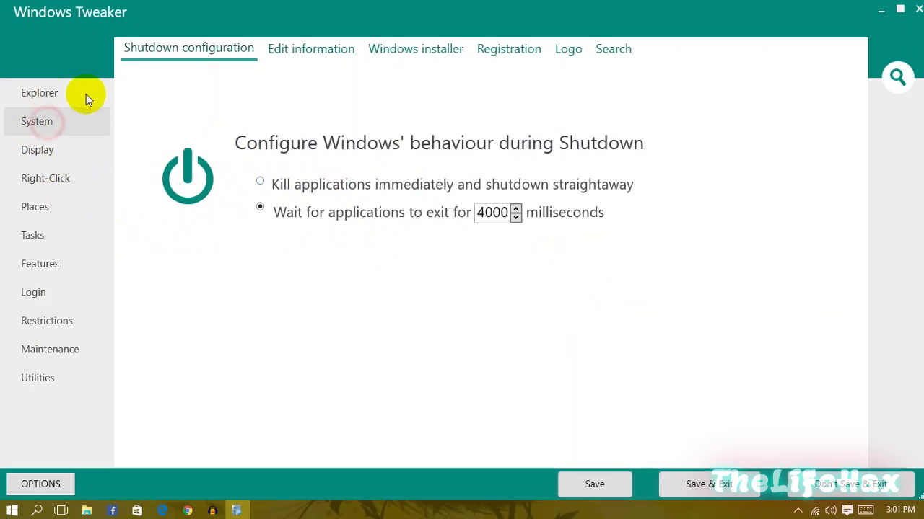
{"action": "left_click", "coordinate": [335, 49]}
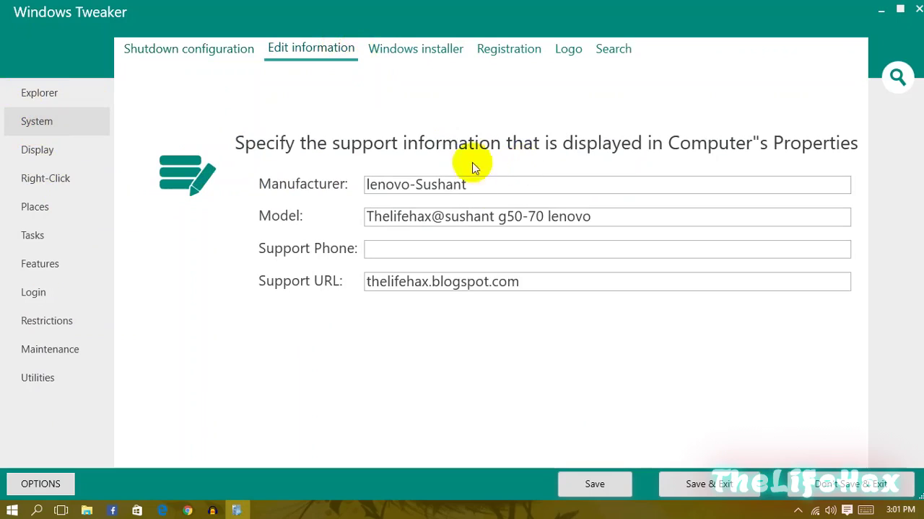
{"action": "left_click_drag", "start_coordinate": [476, 185], "coordinate": [317, 186]}
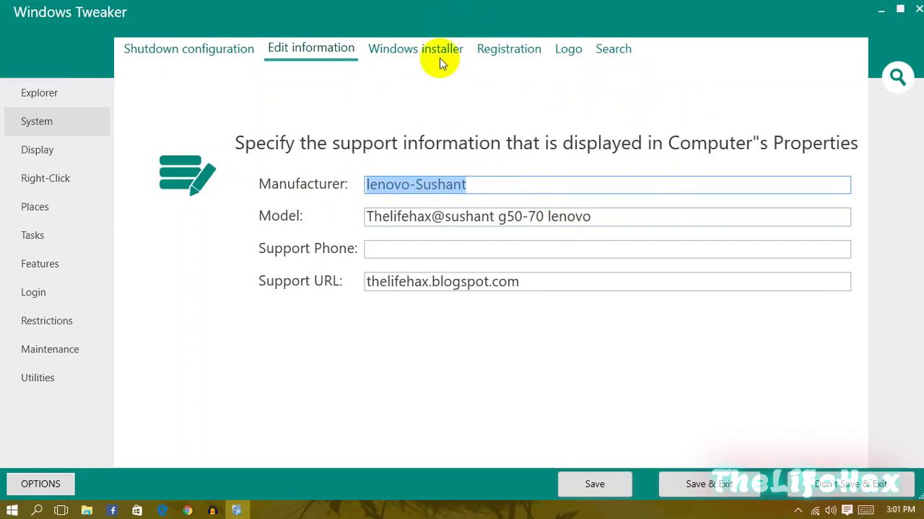
{"action": "left_click", "coordinate": [310, 46]}
{"action": "left_click", "coordinate": [391, 182]}
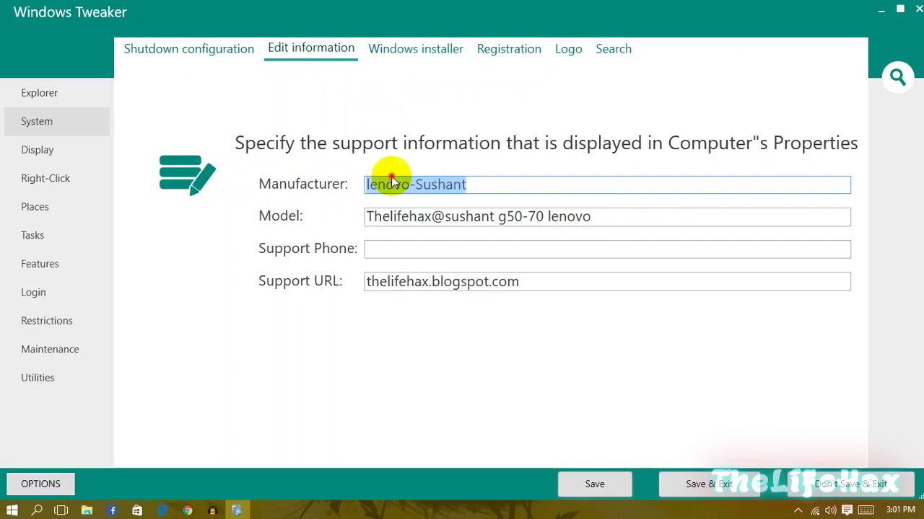
Step: Open This PC's System properties, snap it right and put Windows Tweaker on the left half
{"action": "key", "text": "super"}
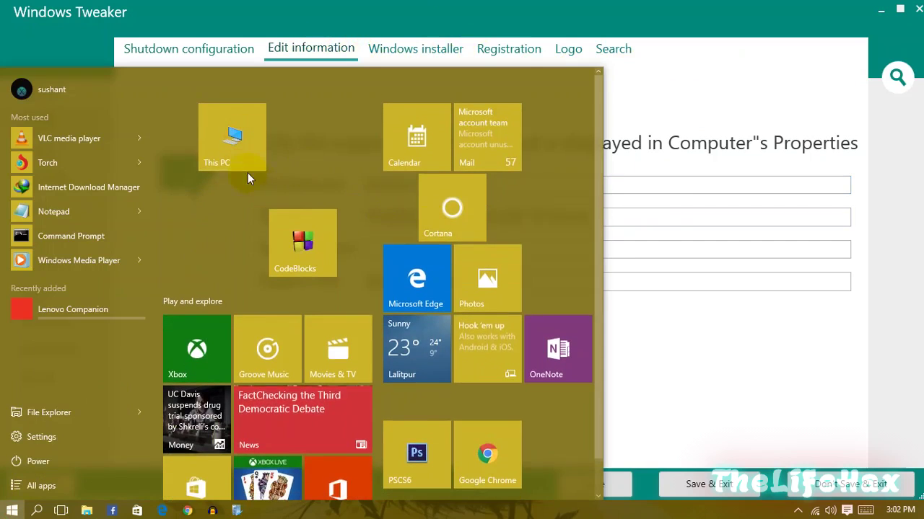
{"action": "left_click", "coordinate": [248, 164]}
{"action": "right_click", "coordinate": [551, 300]}
{"action": "left_click", "coordinate": [462, 436]}
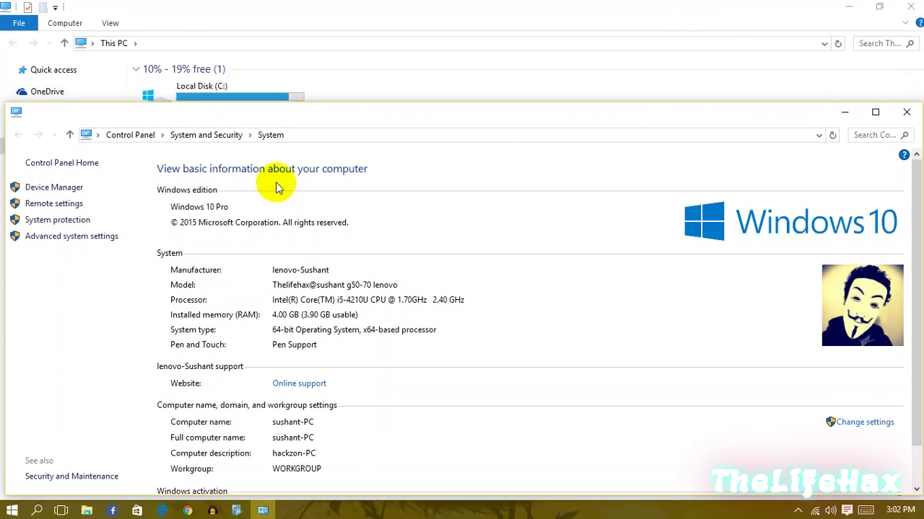
{"action": "left_click_drag", "start_coordinate": [704, 111], "coordinate": [922, 108]}
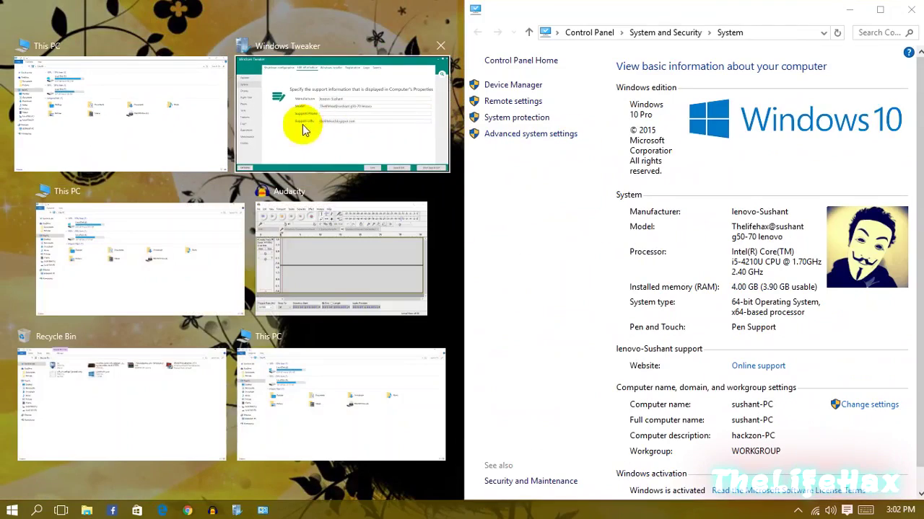
{"action": "left_click", "coordinate": [303, 130]}
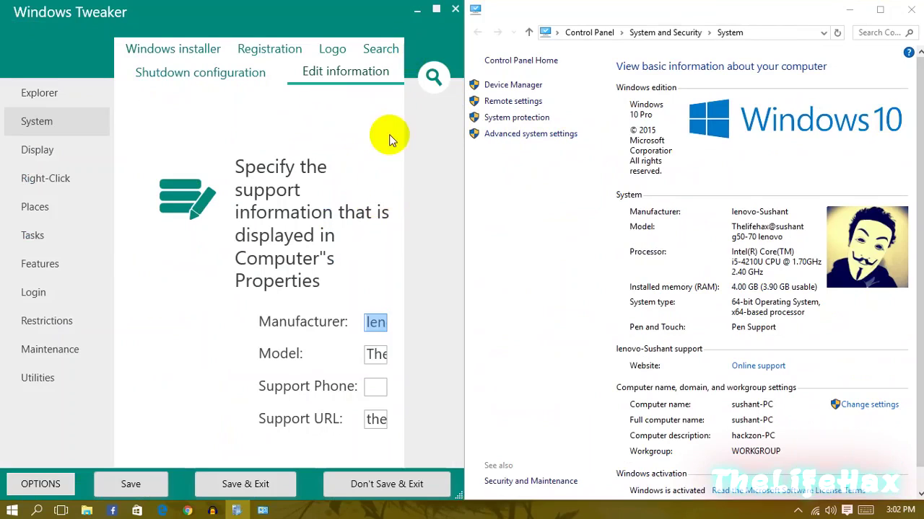
Step: Maximize Windows Tweaker and try editing the Manufacturer and Model fields, appending 'asdasd'
{"action": "left_click", "coordinate": [436, 9]}
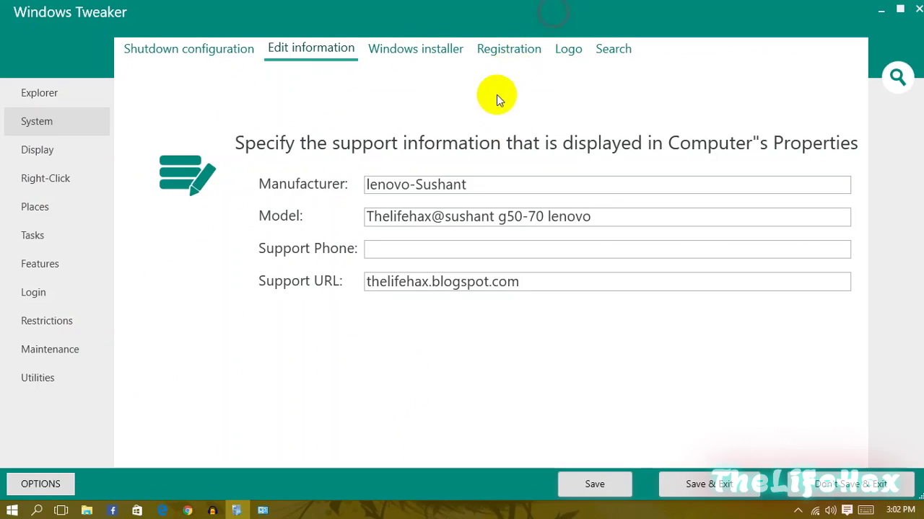
{"action": "triple_click", "coordinate": [416, 184]}
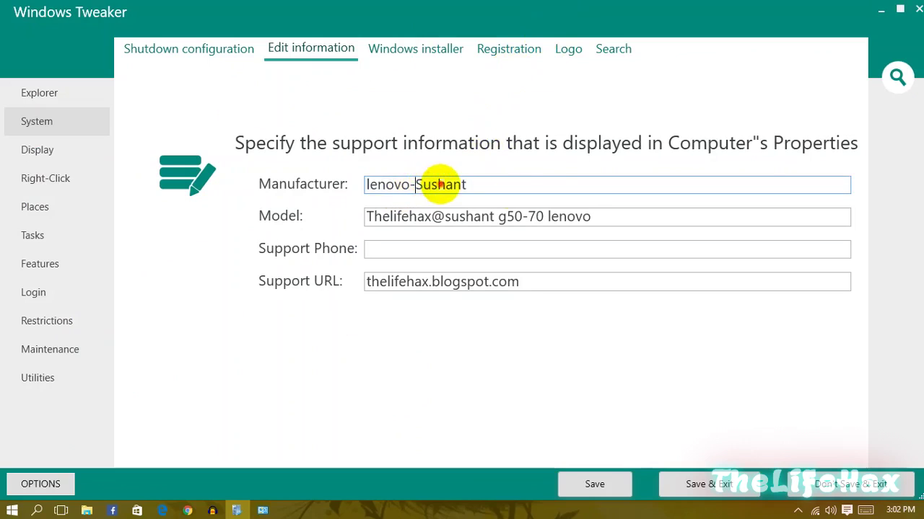
{"action": "left_click_drag", "start_coordinate": [367, 216], "coordinate": [596, 216]}
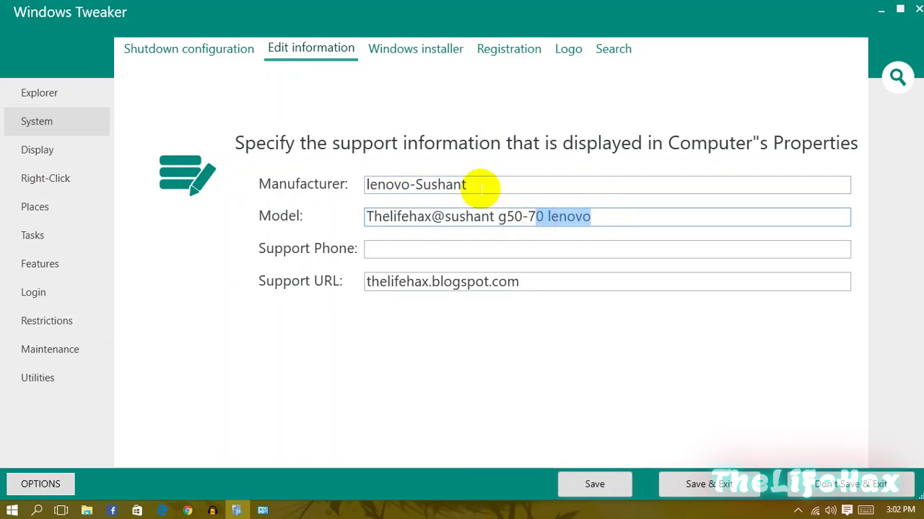
{"action": "left_click", "coordinate": [601, 216]}
{"action": "type", "text": "asdas"}
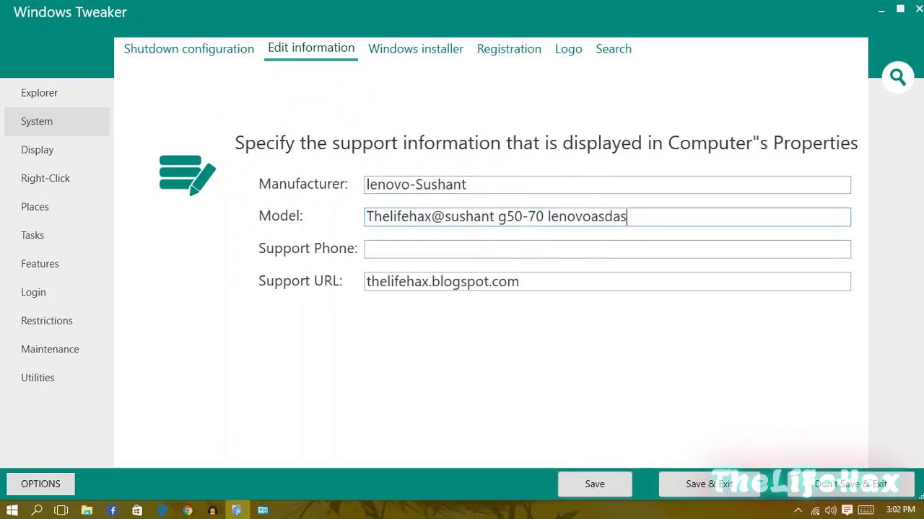
{"action": "type", "text": "d"}
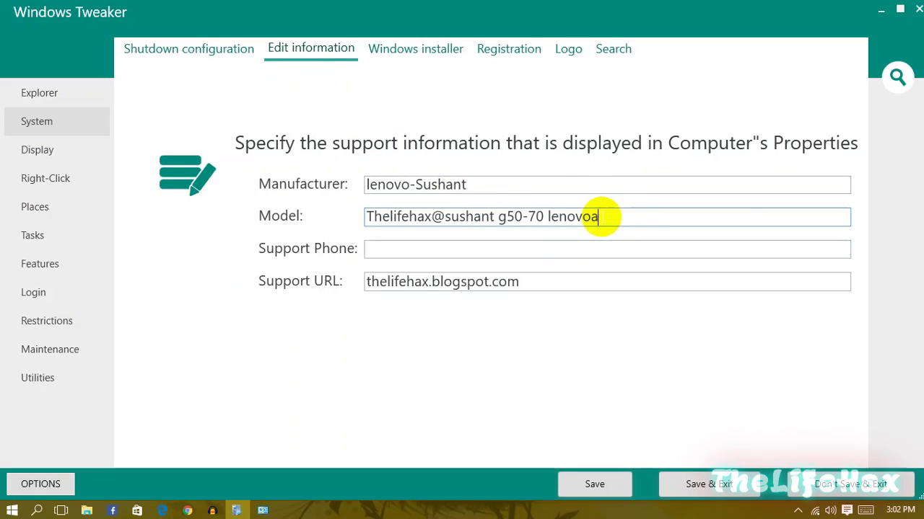
Step: Look at the Support URL and Phone fields without saving, then view the Windows installer and logo pages
{"action": "left_click", "coordinate": [434, 281]}
{"action": "left_click_drag", "start_coordinate": [521, 282], "coordinate": [223, 252]}
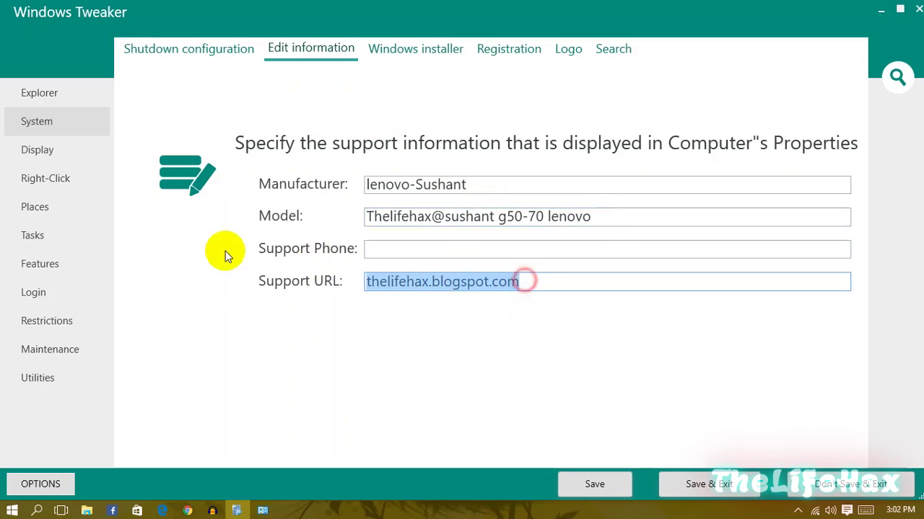
{"action": "left_click", "coordinate": [392, 249]}
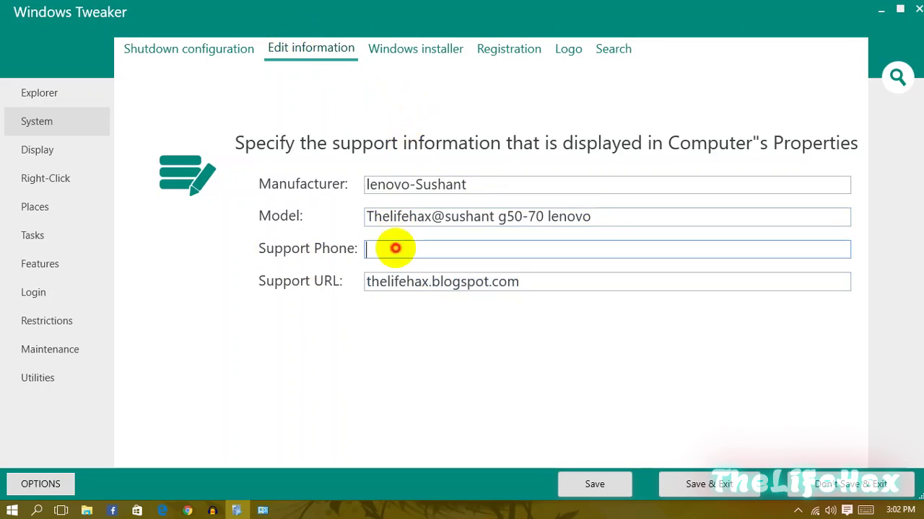
{"action": "left_click", "coordinate": [436, 52]}
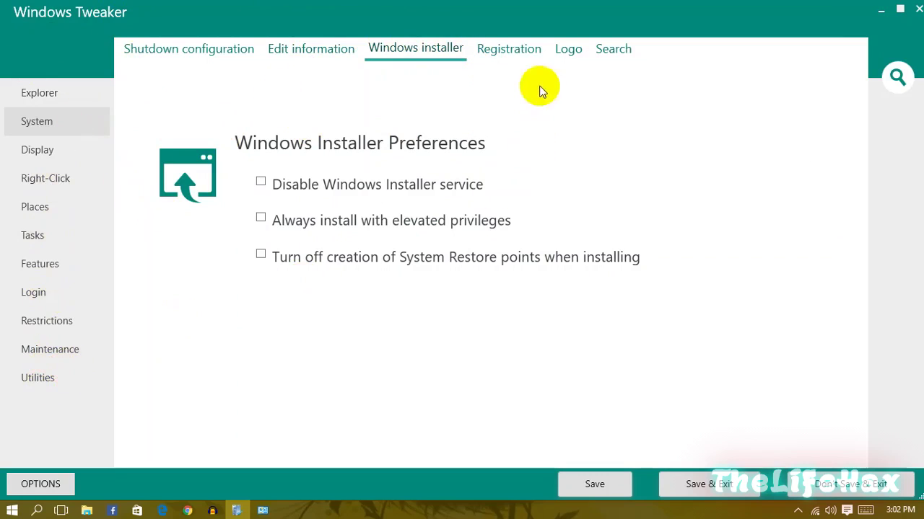
{"action": "left_click", "coordinate": [574, 52]}
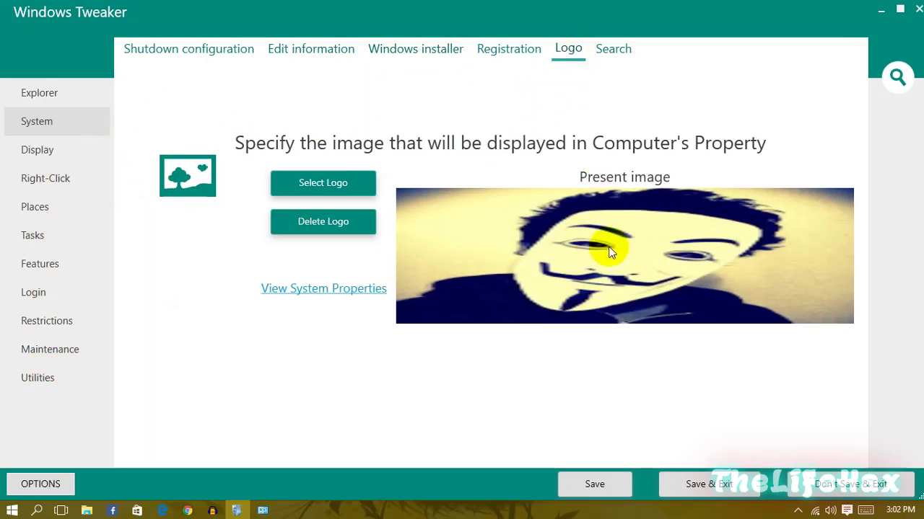
Step: Check the current logo in System properties, then return to Windows Tweaker's logo page
{"action": "left_click", "coordinate": [264, 511]}
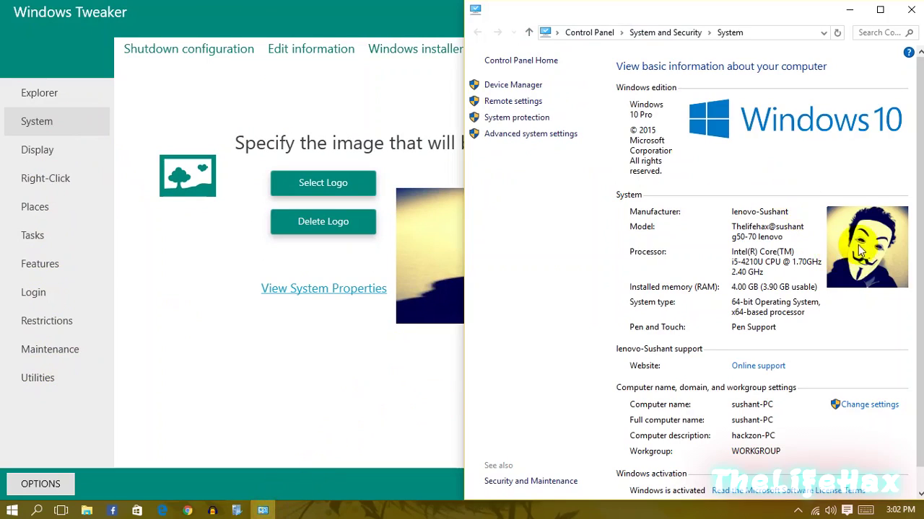
{"action": "left_click", "coordinate": [365, 392]}
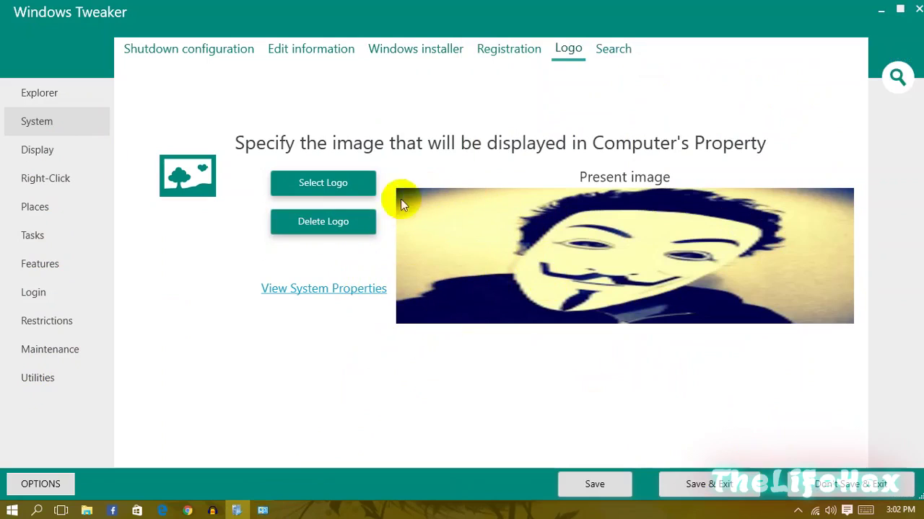
{"action": "left_click", "coordinate": [336, 187]}
Step: In the Select Logo picker, open the Properties of the fil image in Downloads
{"action": "left_click", "coordinate": [323, 186]}
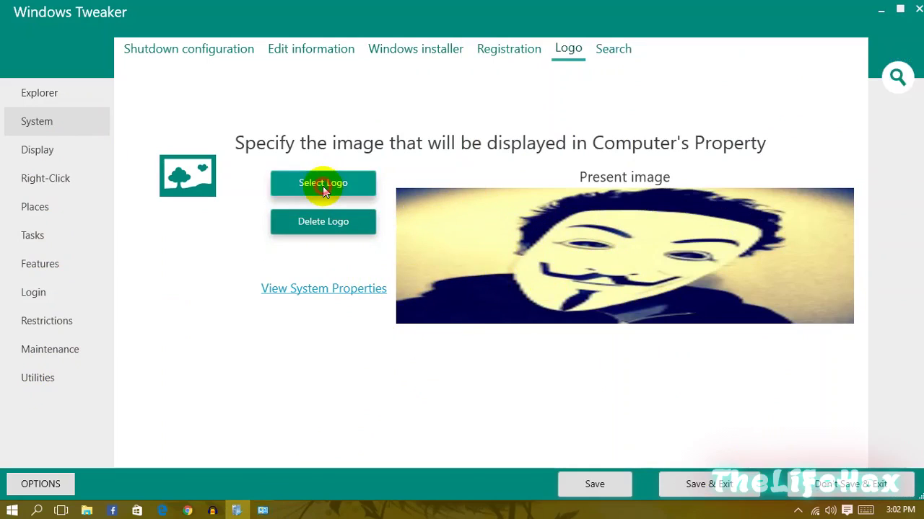
{"action": "left_click", "coordinate": [267, 251]}
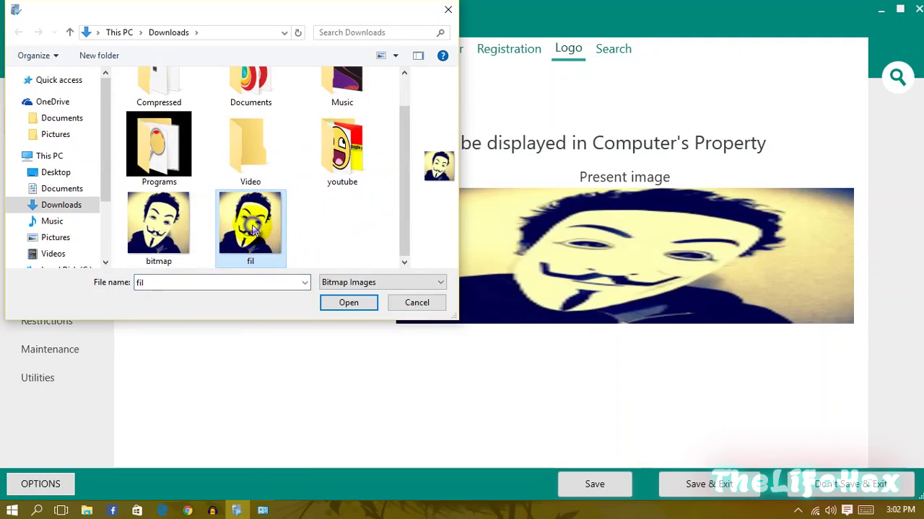
{"action": "right_click", "coordinate": [267, 251]}
{"action": "left_click", "coordinate": [128, 493]}
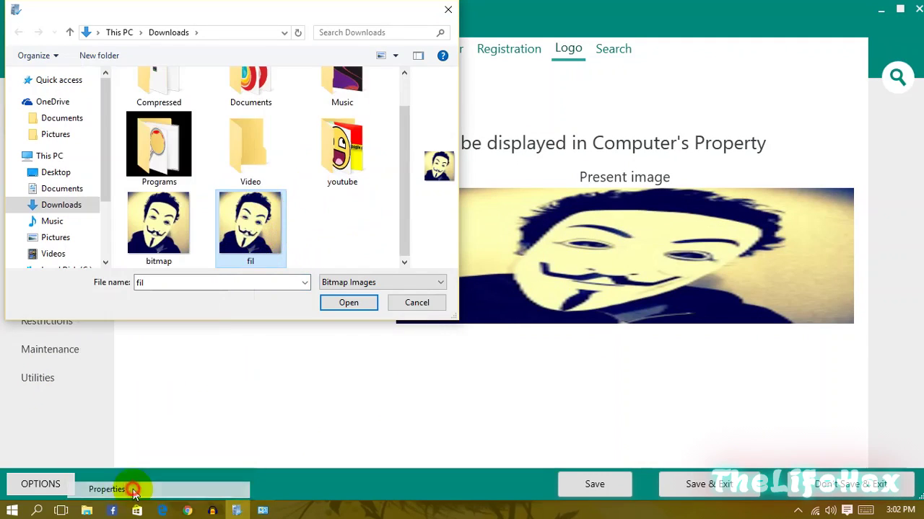
Step: Confirm fil is a .bmp file, close the dialogs and quit Windows Tweaker
{"action": "left_click_drag", "start_coordinate": [352, 237], "coordinate": [374, 238]}
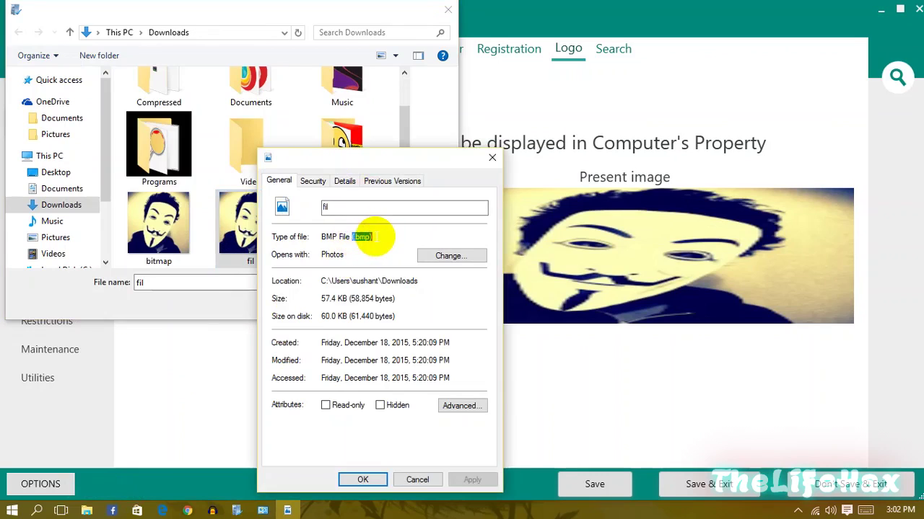
{"action": "left_click", "coordinate": [492, 160]}
{"action": "left_click", "coordinate": [449, 9]}
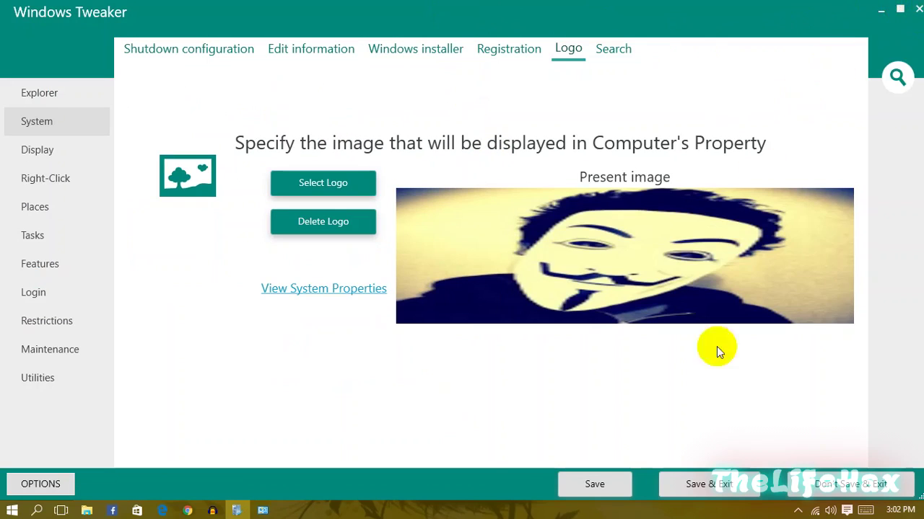
{"action": "left_click", "coordinate": [899, 11]}
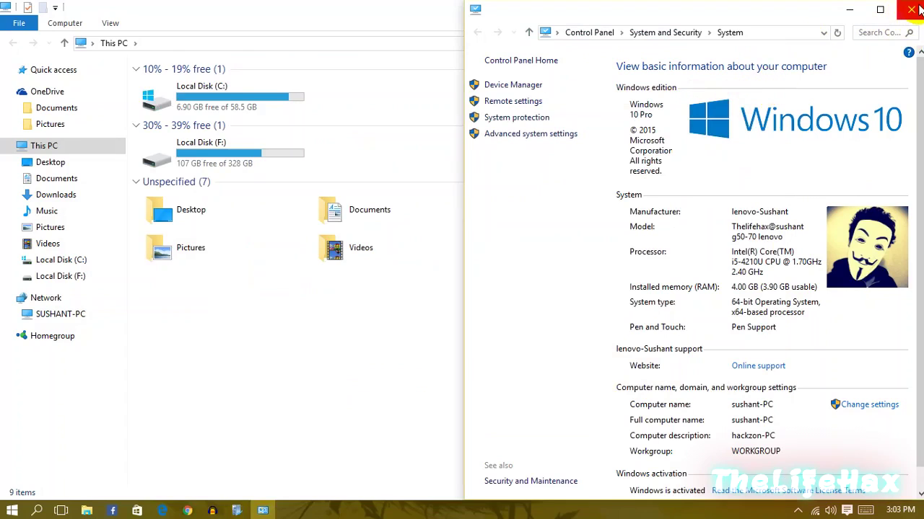
Step: Close the System and Explorer windows and move the bitmap icon above the screen centre
{"action": "left_click", "coordinate": [916, 9]}
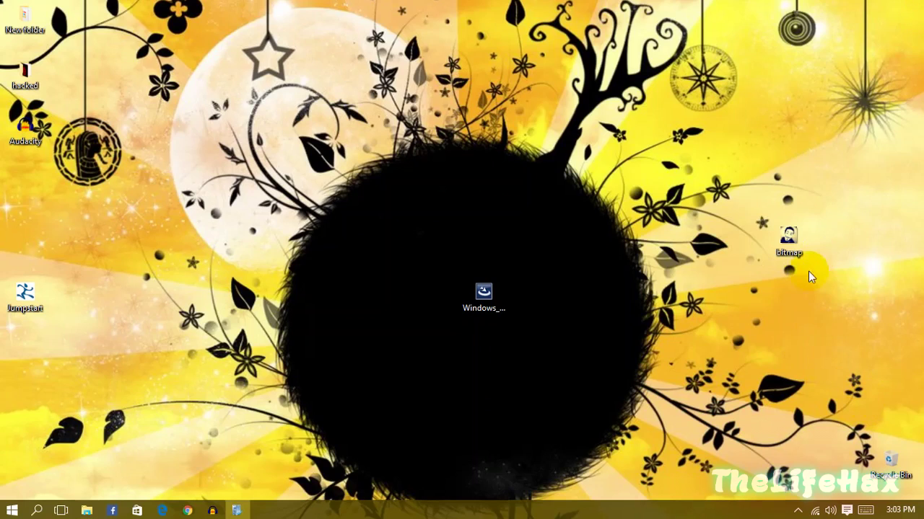
{"action": "left_click_drag", "start_coordinate": [794, 244], "coordinate": [732, 221]}
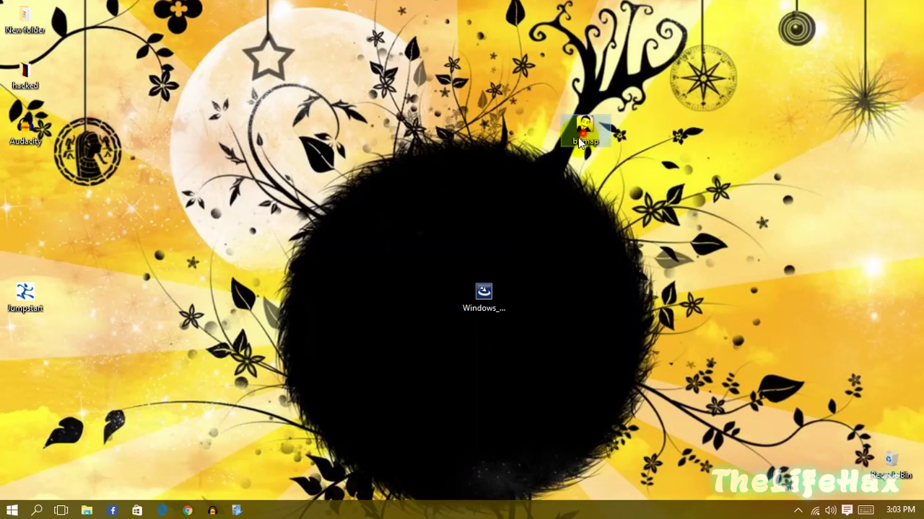
{"action": "left_click_drag", "start_coordinate": [578, 162], "coordinate": [490, 191]}
Step: Check the bitmap file's properties to confirm it is BMP, then open it in Paint for editing
{"action": "right_click", "coordinate": [476, 186]}
{"action": "left_click", "coordinate": [321, 489]}
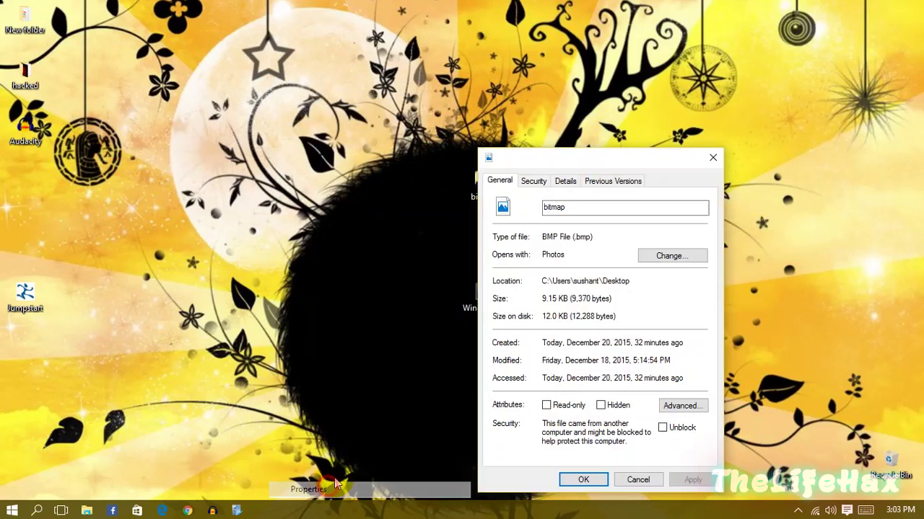
{"action": "left_click", "coordinate": [712, 157]}
{"action": "right_click", "coordinate": [477, 179]}
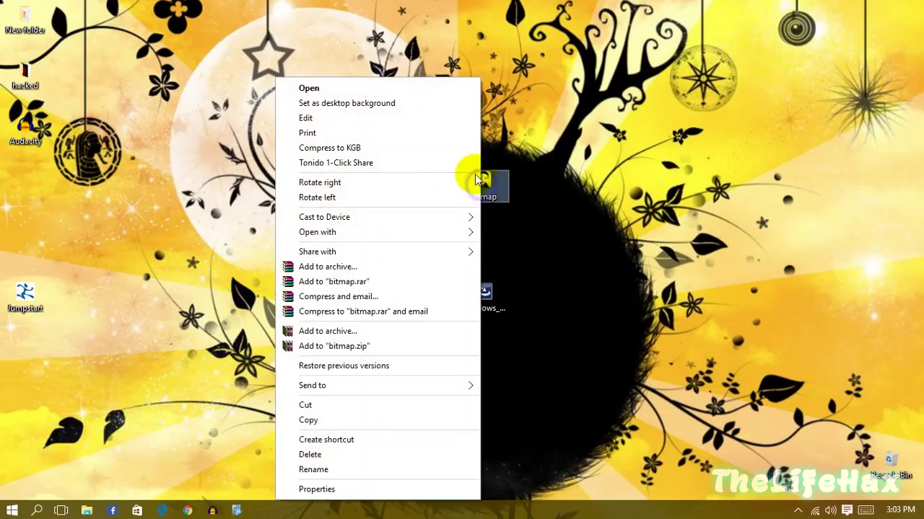
{"action": "left_click", "coordinate": [350, 122]}
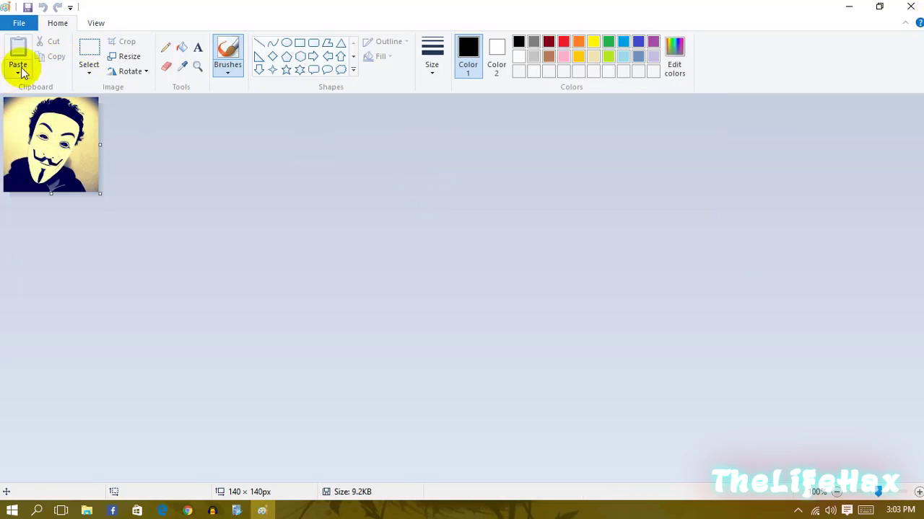
Step: Save the picture as a 24-bit BMP named 'bitmap' on the Desktop, replacing the existing file
{"action": "left_click", "coordinate": [19, 23]}
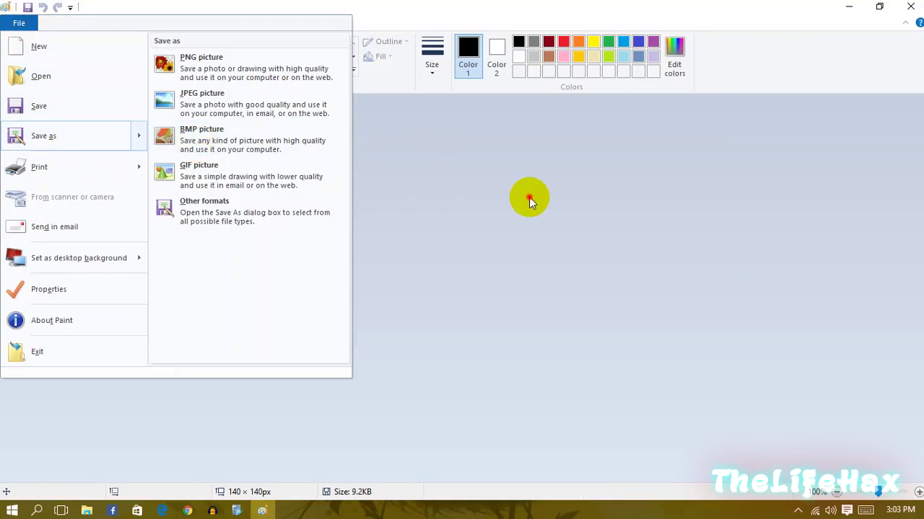
{"action": "left_click", "coordinate": [530, 200]}
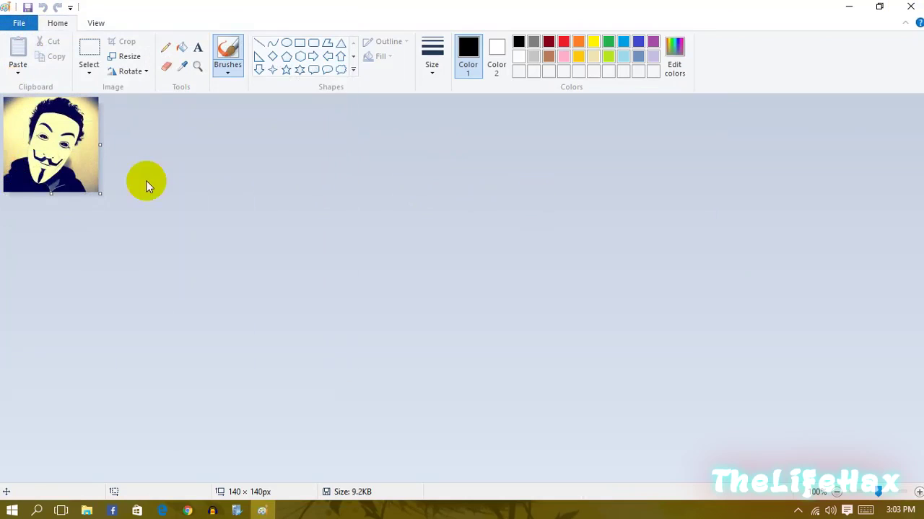
{"action": "left_click", "coordinate": [19, 23]}
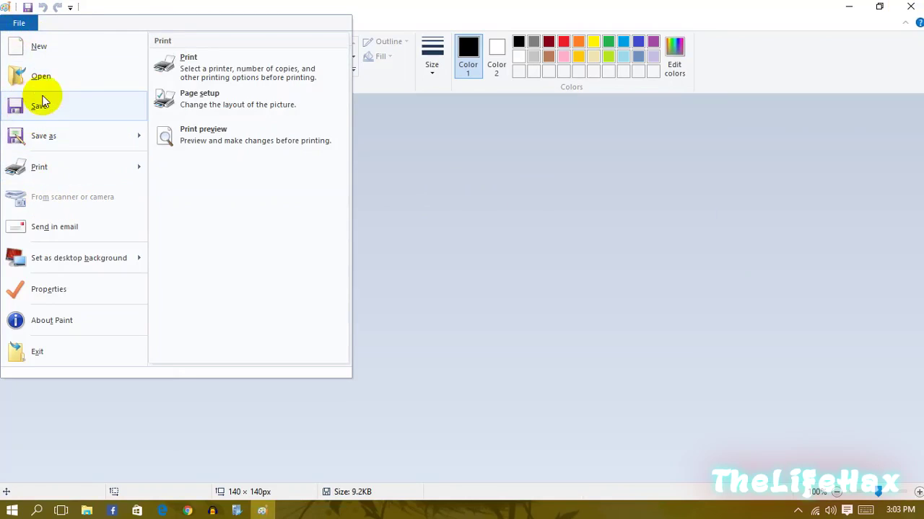
{"action": "mouse_move", "coordinate": [44, 136]}
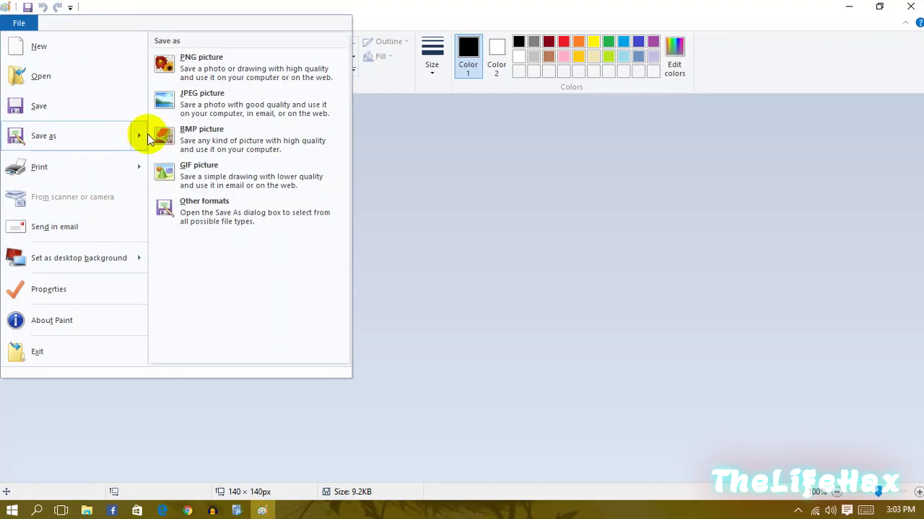
{"action": "left_click", "coordinate": [211, 141]}
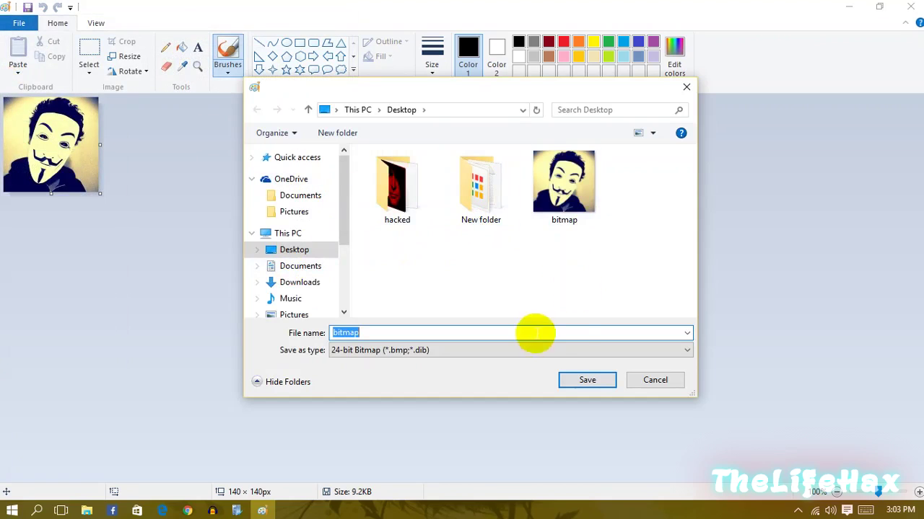
{"action": "left_click", "coordinate": [587, 380]}
{"action": "left_click", "coordinate": [492, 261]}
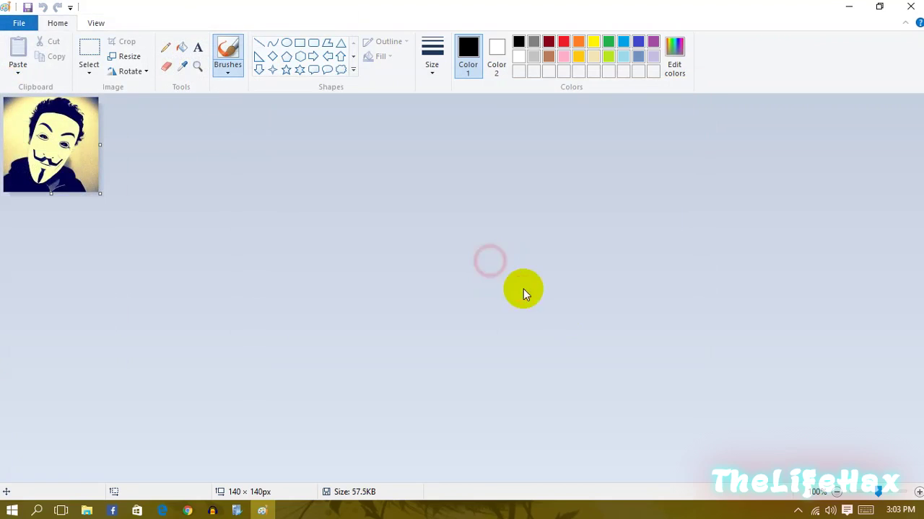
{"action": "left_click", "coordinate": [911, 6]}
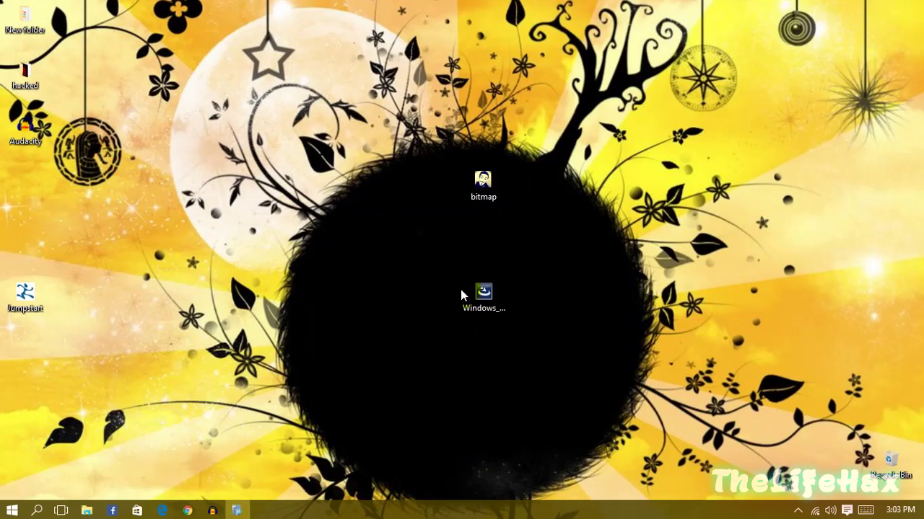
{"action": "mouse_move", "coordinate": [430, 135]}
{"action": "left_mouse_down"}
{"action": "mouse_move", "coordinate": [545, 228]}
{"action": "mouse_move", "coordinate": [448, 170]}
{"action": "left_mouse_up"}
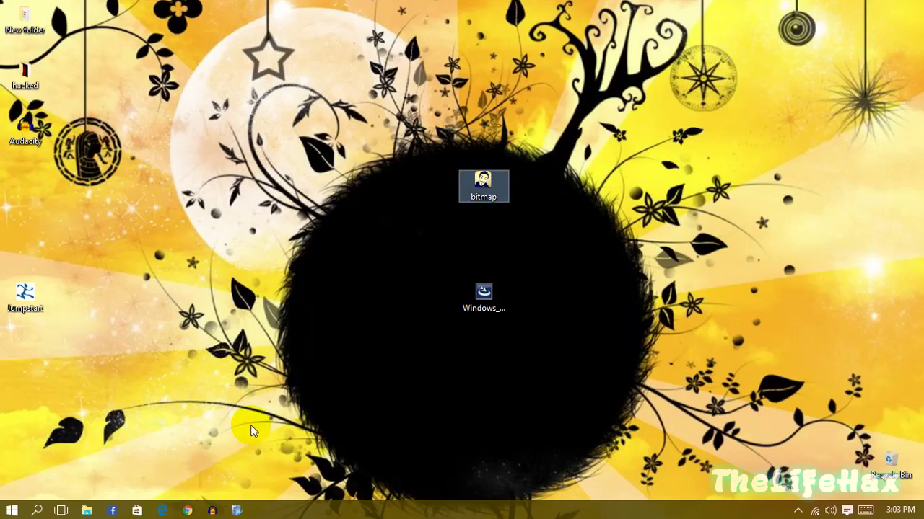
{"action": "left_click", "coordinate": [237, 511]}
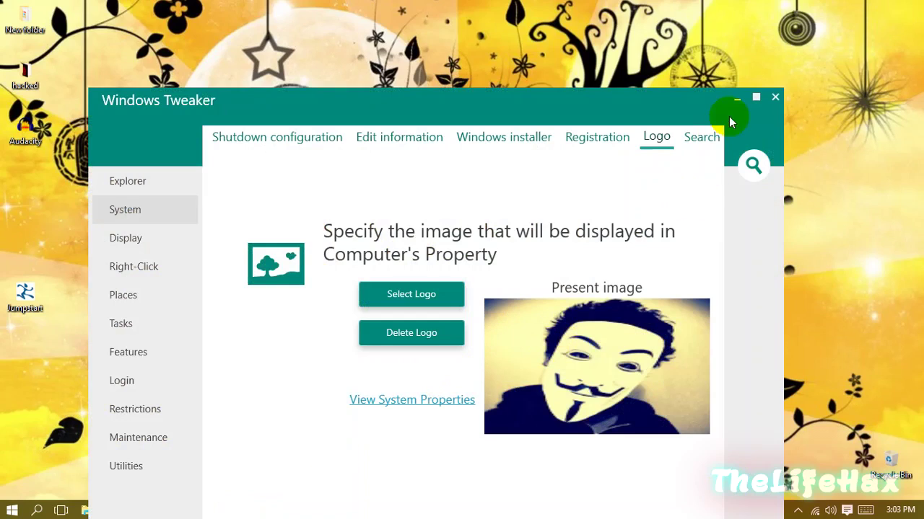
{"action": "left_click", "coordinate": [755, 96]}
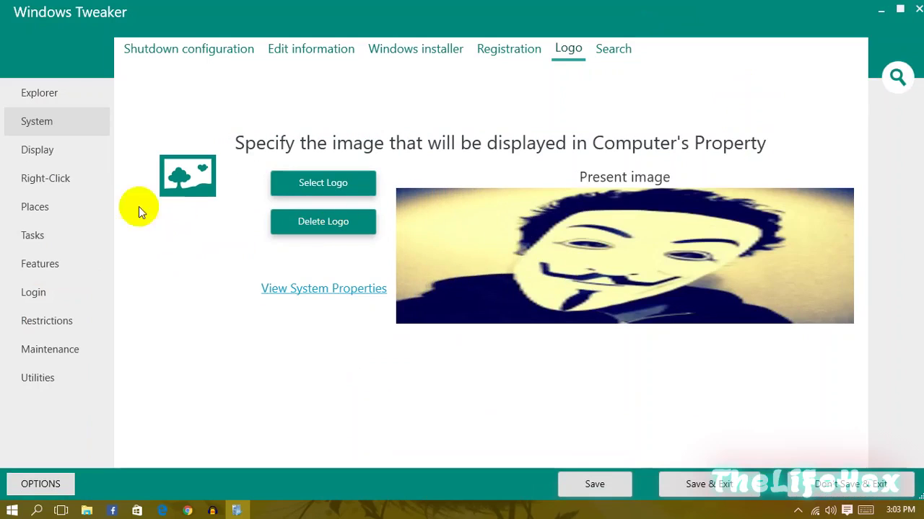
{"action": "left_click", "coordinate": [37, 149]}
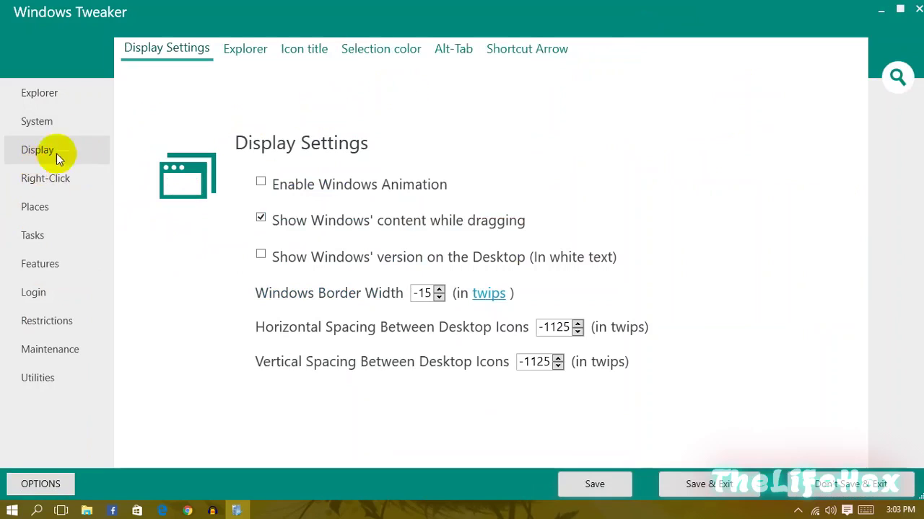
{"action": "left_click", "coordinate": [45, 178]}
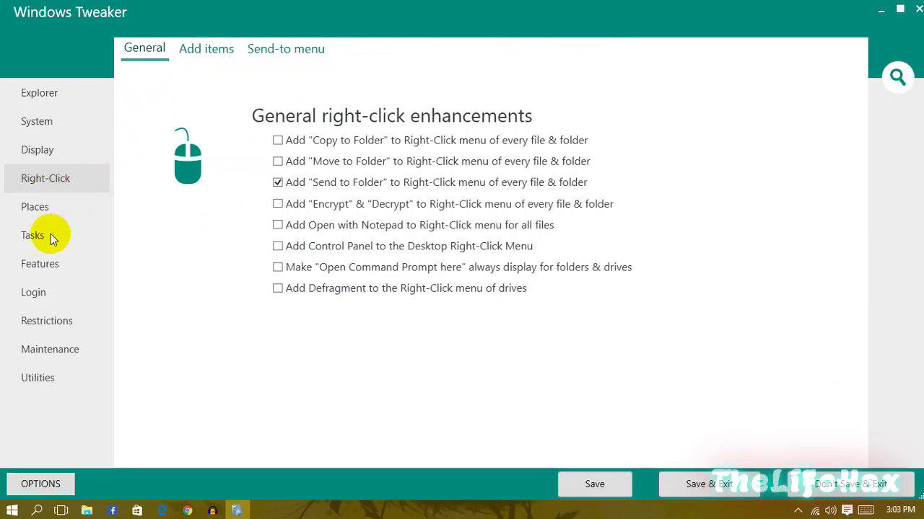
{"action": "left_click", "coordinate": [35, 207]}
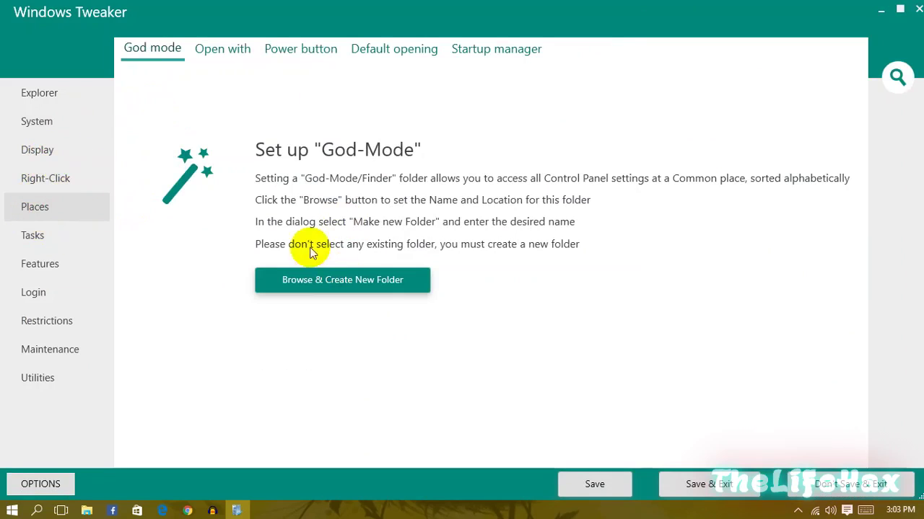
{"action": "left_click", "coordinate": [38, 237]}
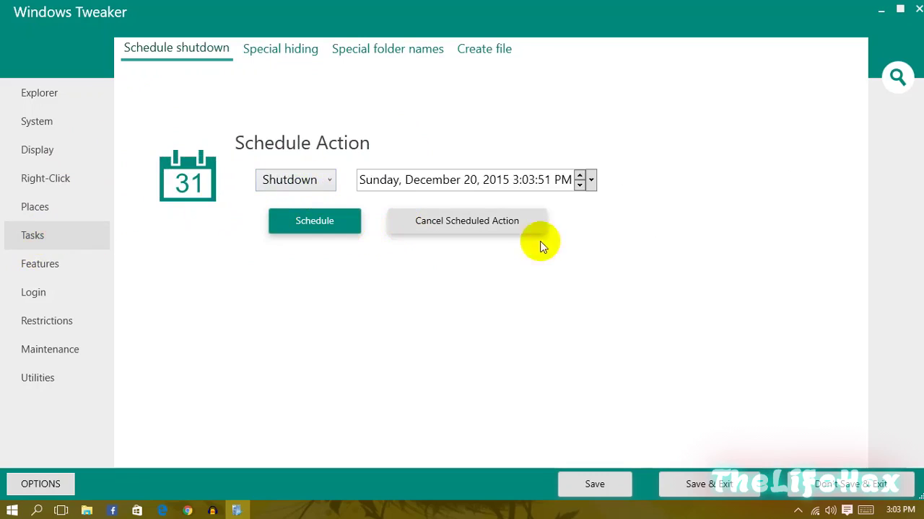
{"action": "left_click", "coordinate": [36, 264]}
{"action": "left_click", "coordinate": [43, 292]}
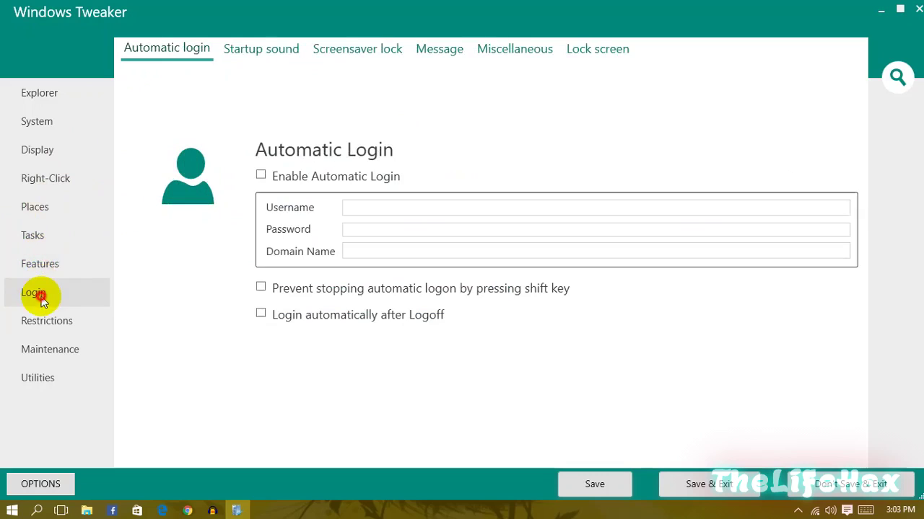
{"action": "left_click", "coordinate": [44, 268]}
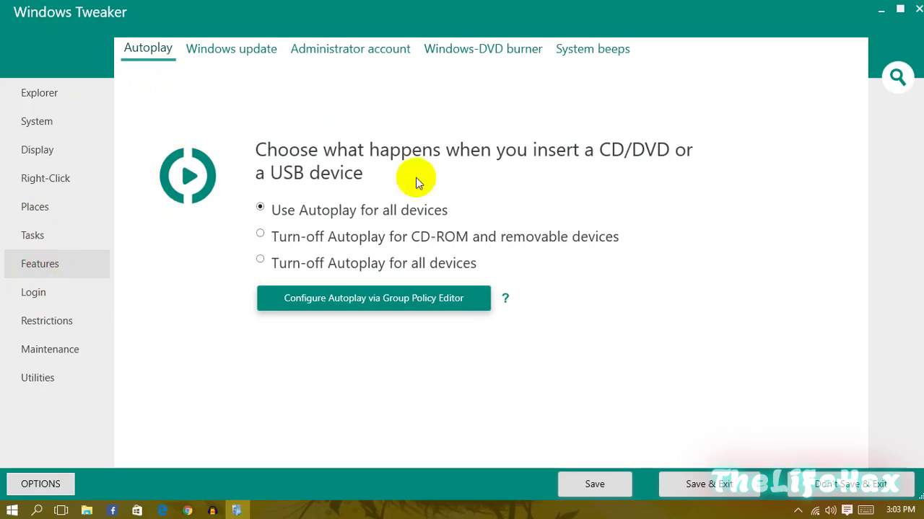
{"action": "left_click", "coordinate": [38, 294]}
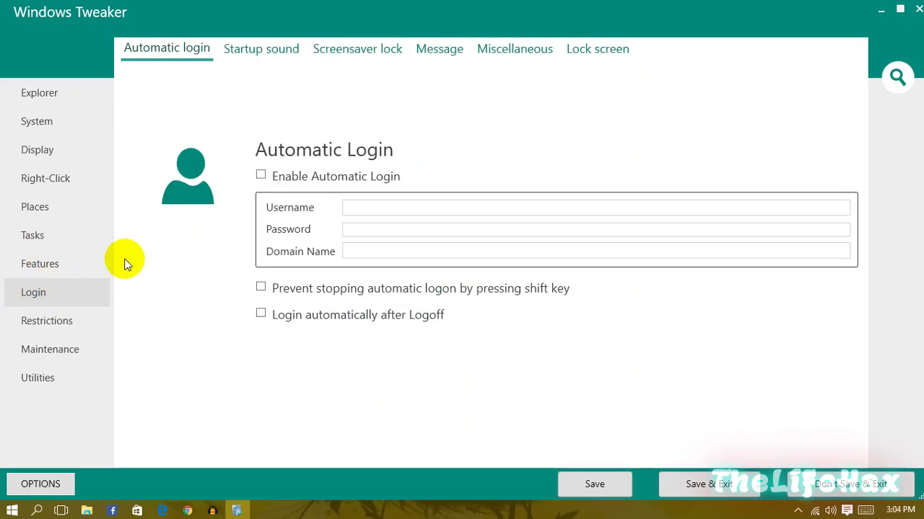
{"action": "left_click", "coordinate": [29, 330]}
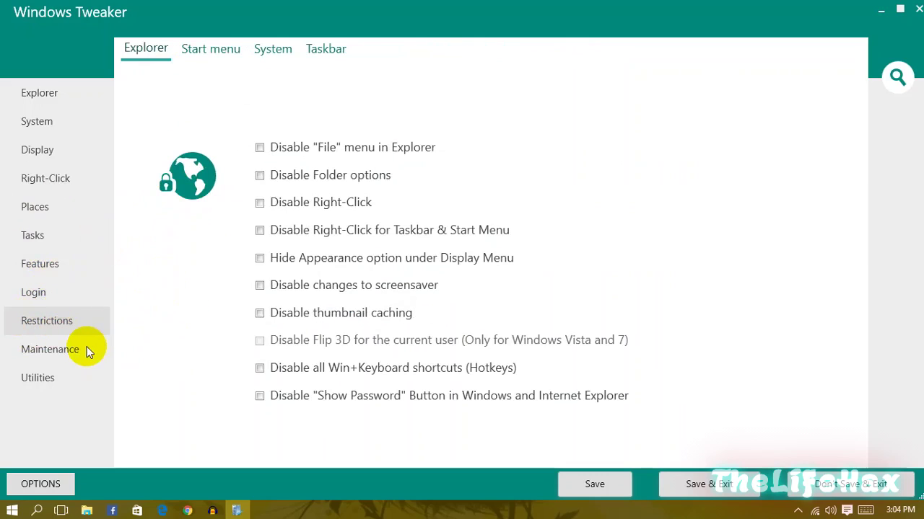
{"action": "left_click", "coordinate": [35, 376]}
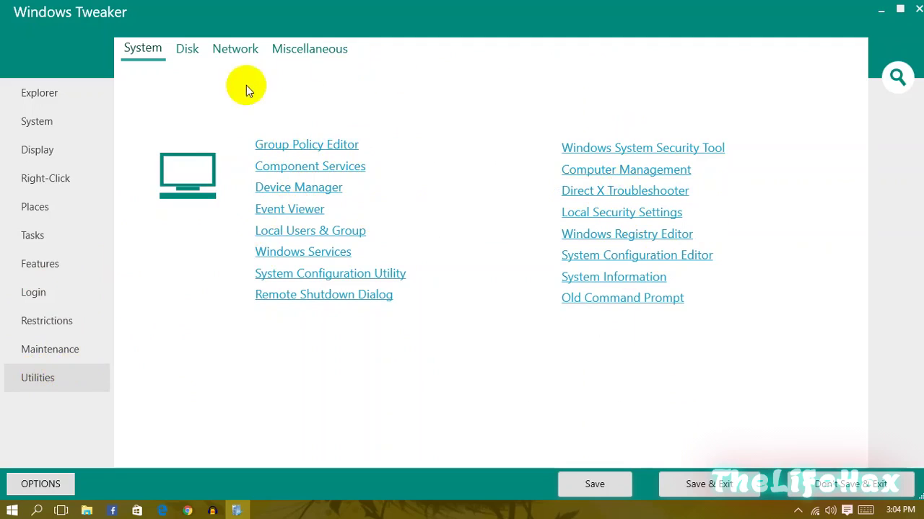
{"action": "left_click", "coordinate": [193, 48]}
{"action": "left_click", "coordinate": [232, 48]}
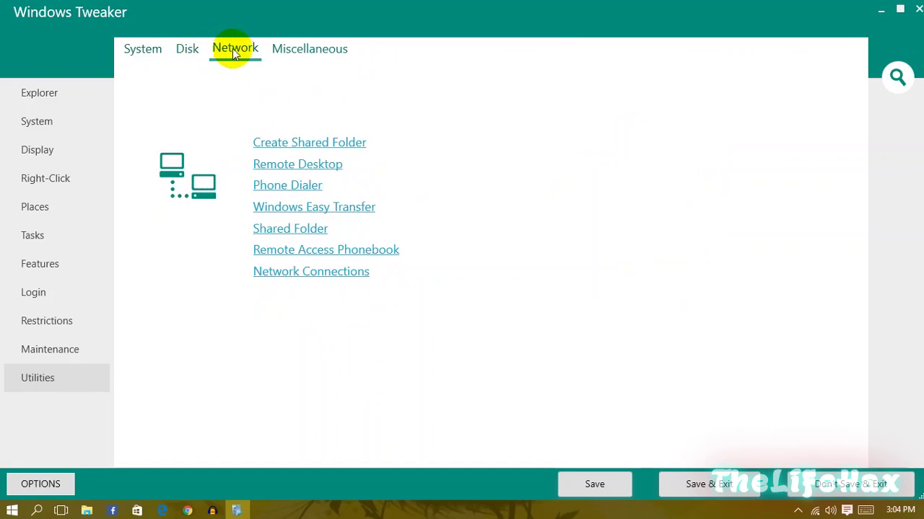
{"action": "left_click", "coordinate": [277, 48]}
{"action": "left_click", "coordinate": [186, 49]}
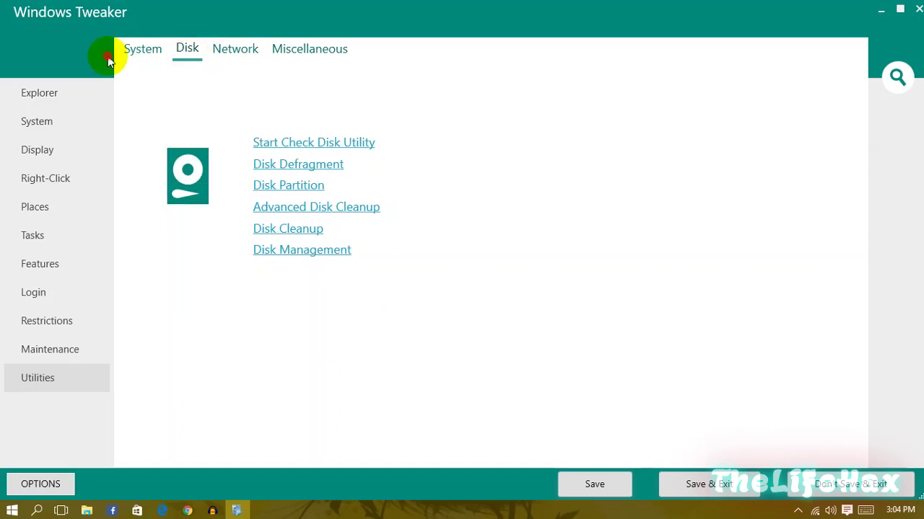
{"action": "left_click", "coordinate": [150, 49]}
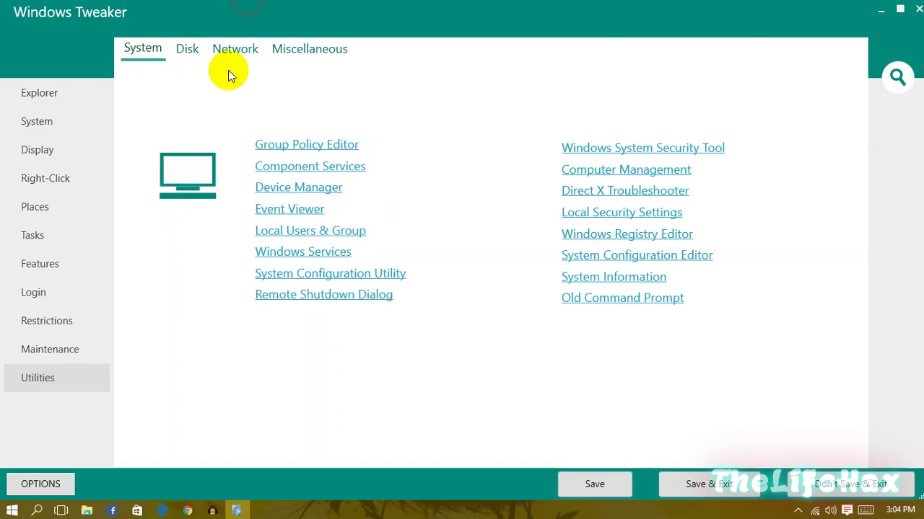
{"action": "left_click", "coordinate": [918, 9]}
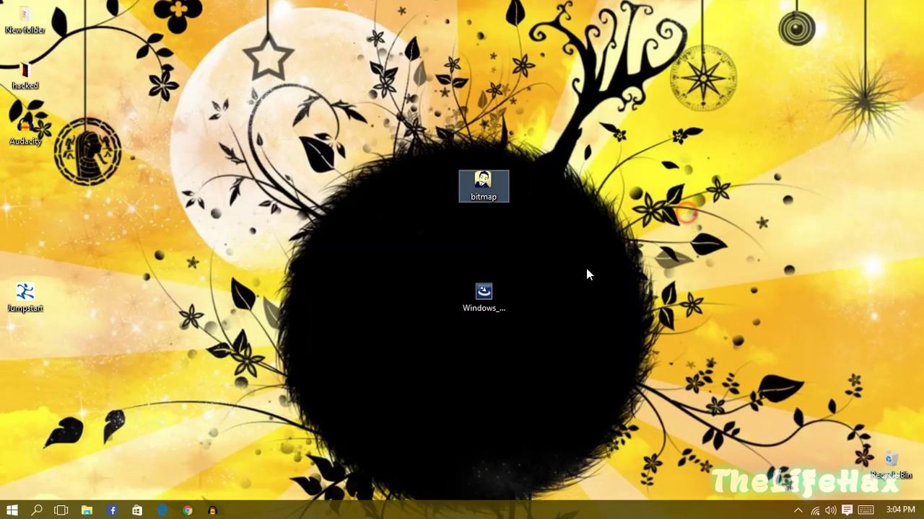
{"action": "left_click_drag", "start_coordinate": [374, 127], "coordinate": [632, 344]}
{"action": "left_click_drag", "start_coordinate": [660, 372], "coordinate": [388, 199]}
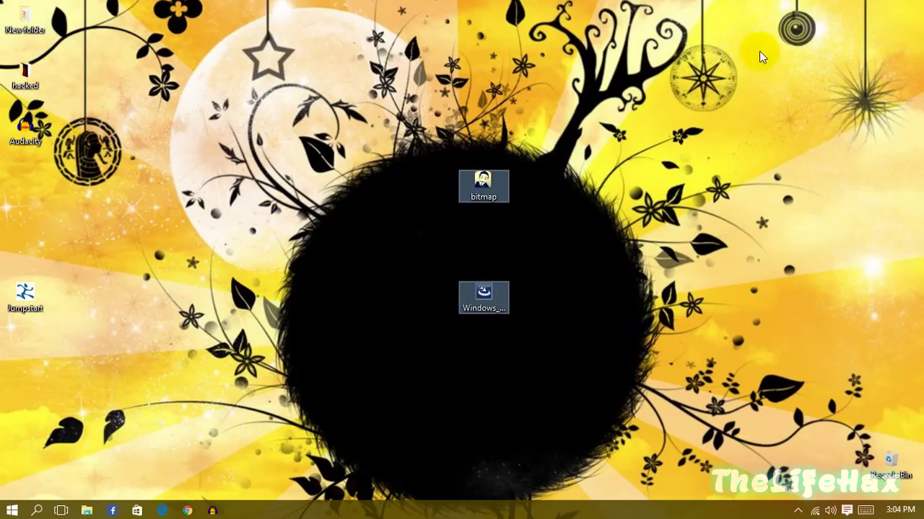
{"action": "left_click", "coordinate": [271, 365]}
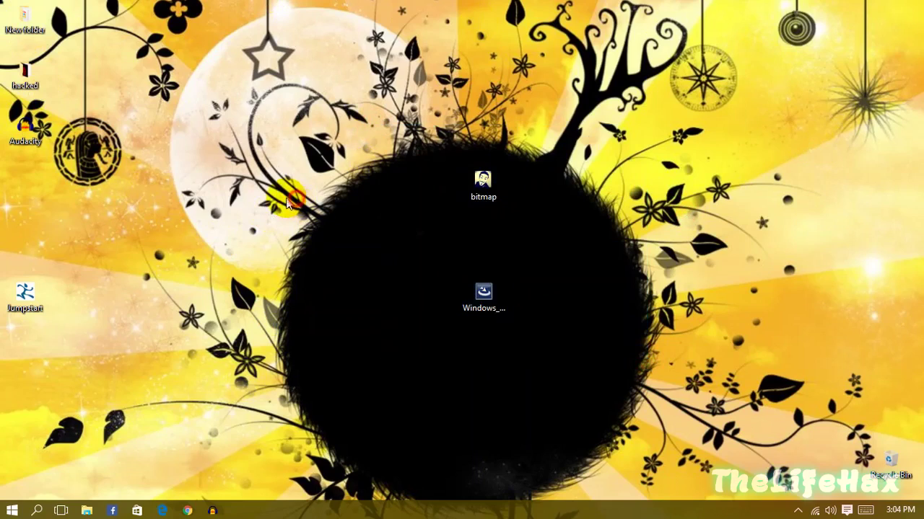
{"action": "left_click", "coordinate": [346, 180]}
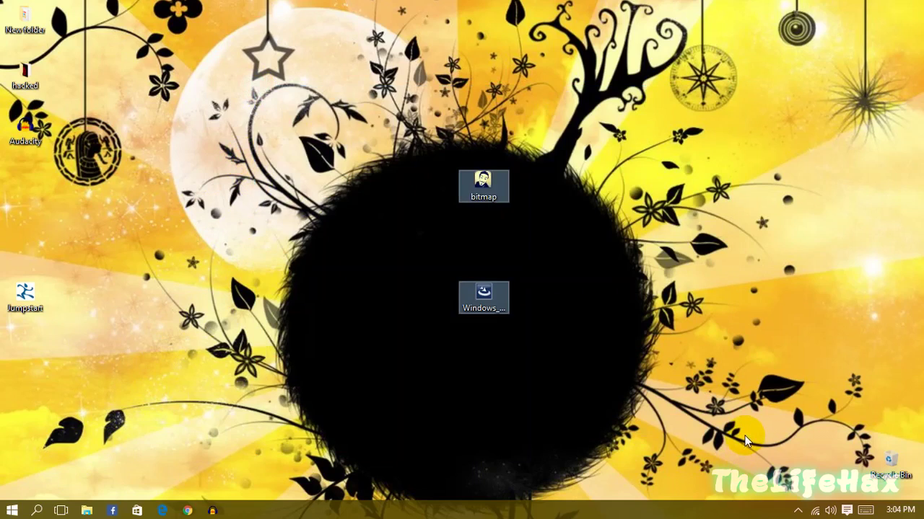
{"action": "left_click_drag", "start_coordinate": [534, 324], "coordinate": [452, 166]}
{"action": "left_click_drag", "start_coordinate": [319, 107], "coordinate": [655, 377]}
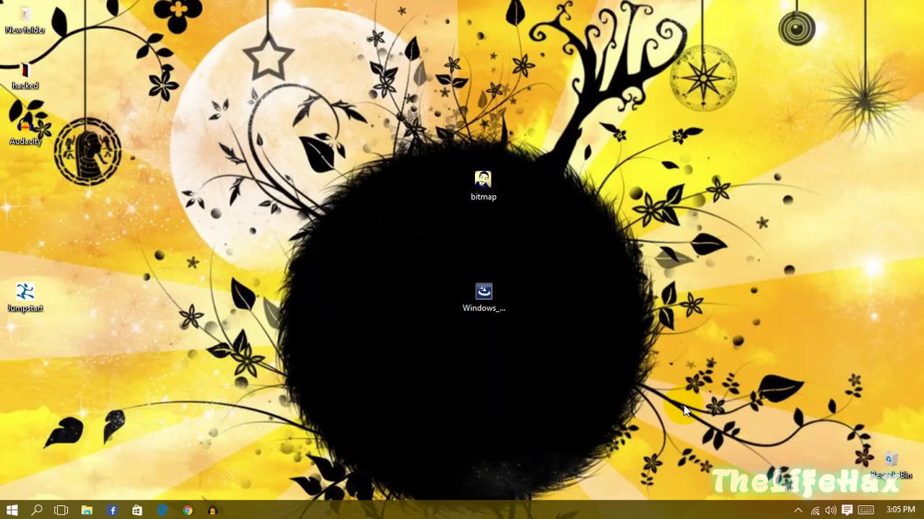
{"action": "mouse_move", "coordinate": [194, 62]}
{"action": "left_mouse_down"}
{"action": "mouse_move", "coordinate": [714, 428]}
{"action": "mouse_move", "coordinate": [219, 113]}
{"action": "left_mouse_up"}
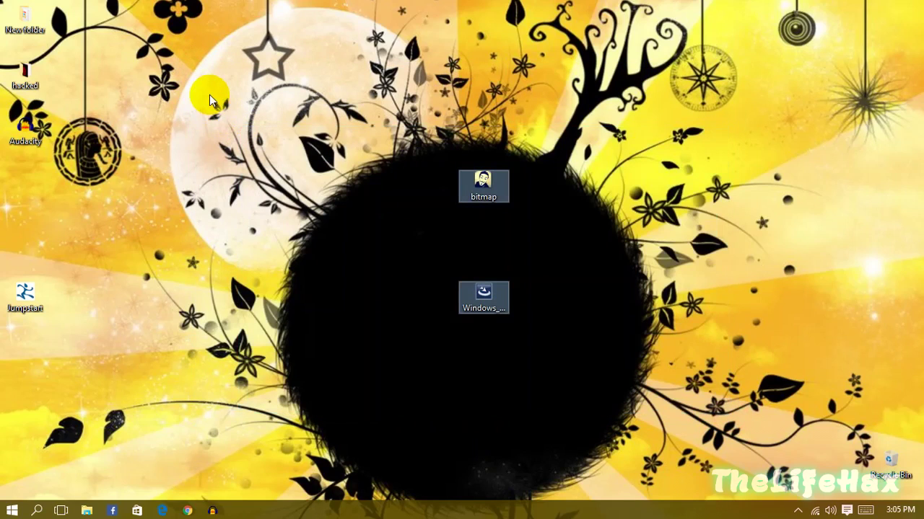